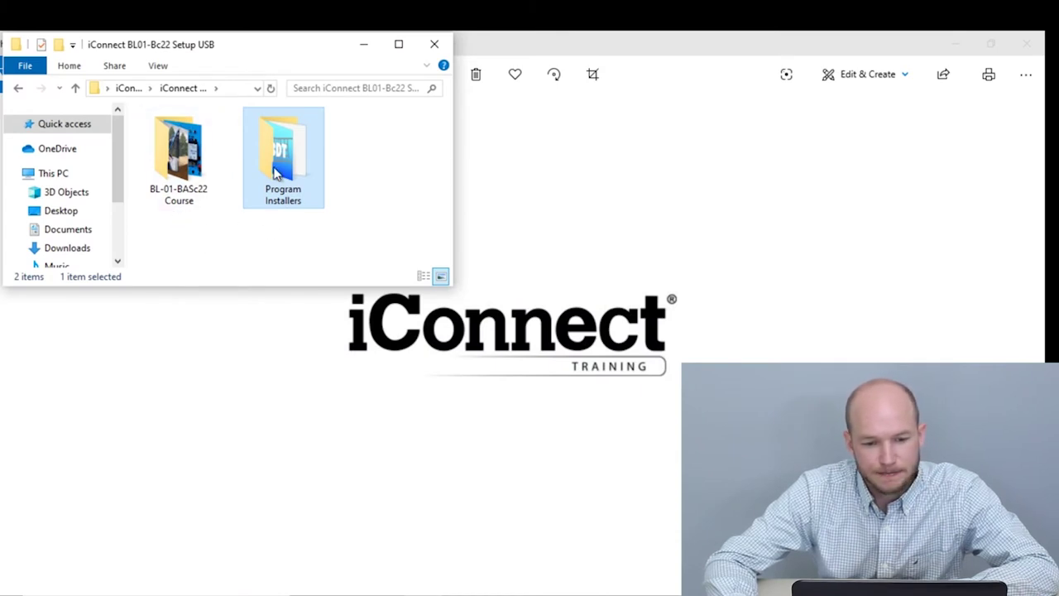
# Open the Program Installers folder on the setup USB to reveal the BAScontrol Toolset and BDT installers.
pyautogui.doubleClick(302, 180)
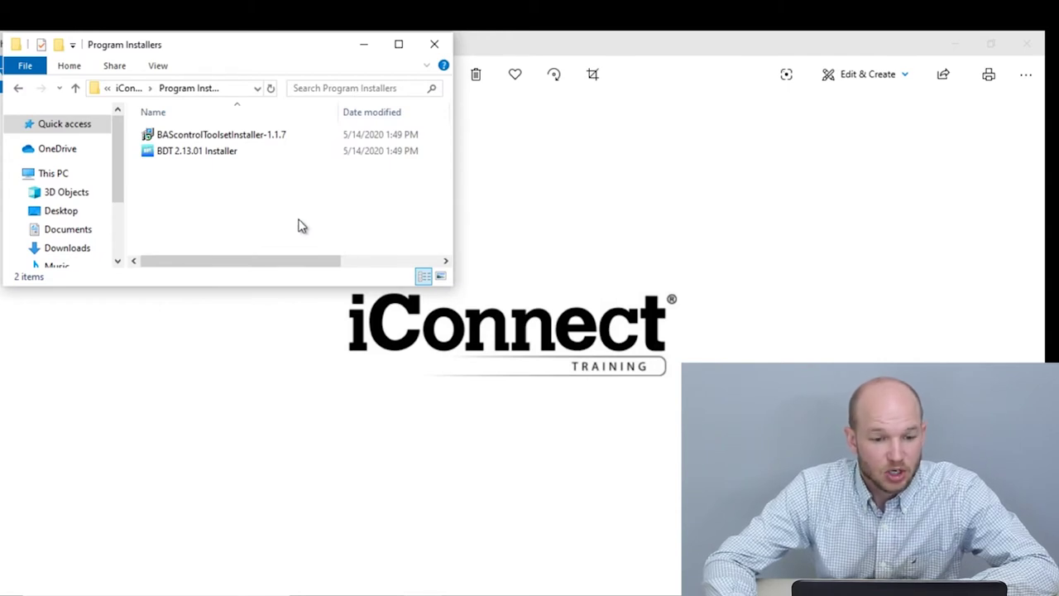
# Install the BAScontrol Toolset with the default folder and all components, skipping the Quick Start Guide.
pyautogui.doubleClick(258, 138)
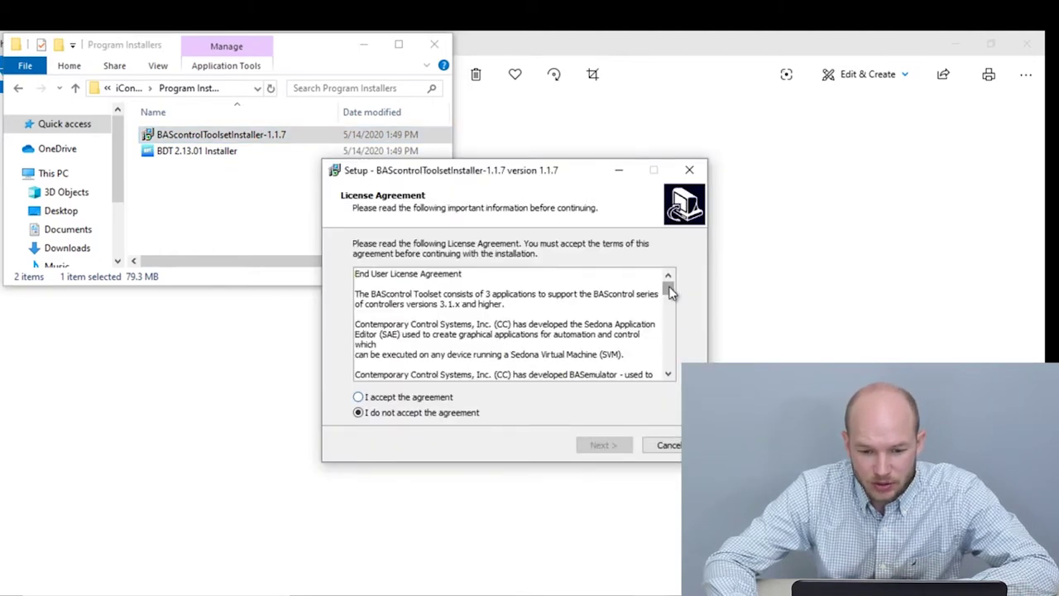
pyautogui.moveTo(668, 290); pyautogui.dragTo(674, 397)
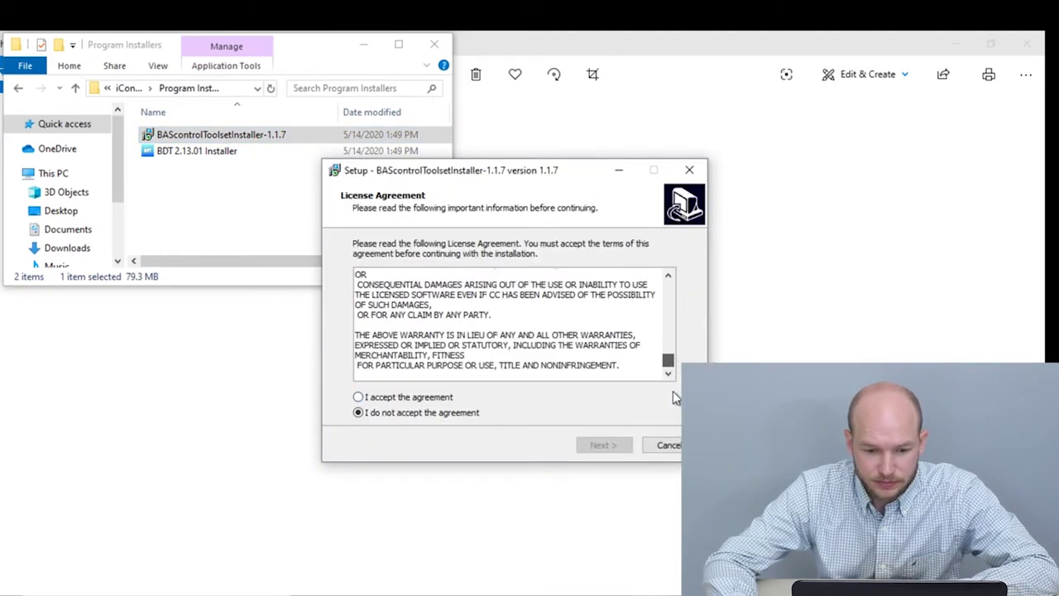
pyautogui.click(421, 399)
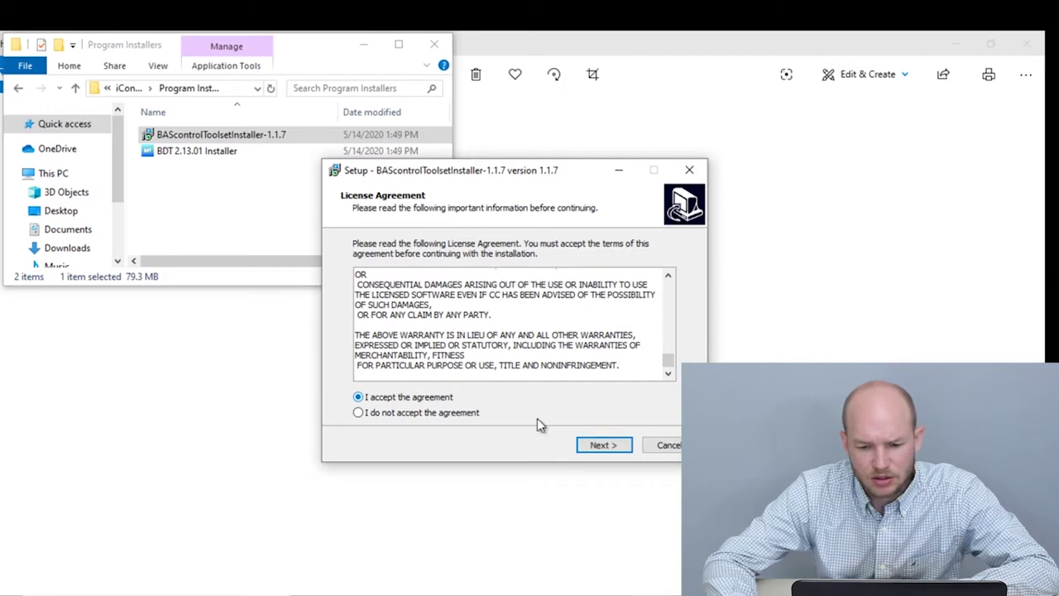
pyautogui.click(606, 446)
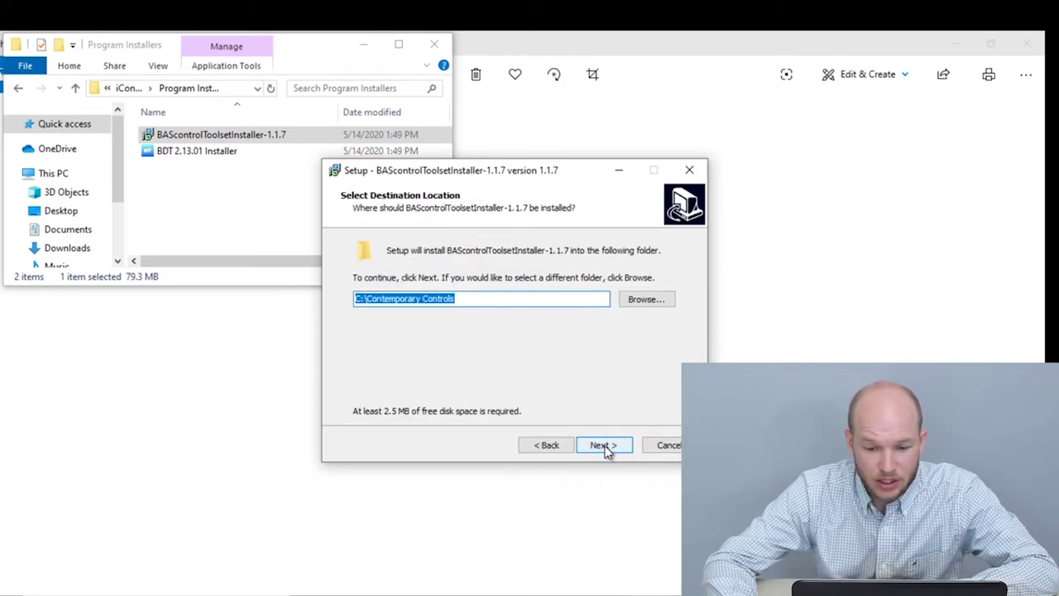
pyautogui.click(605, 446)
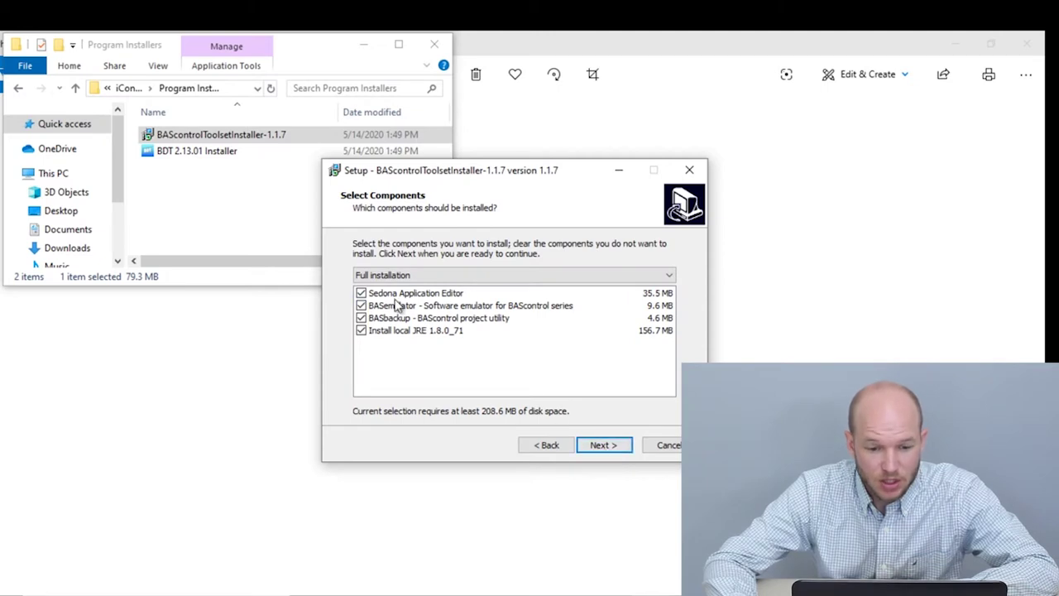
pyautogui.click(604, 447)
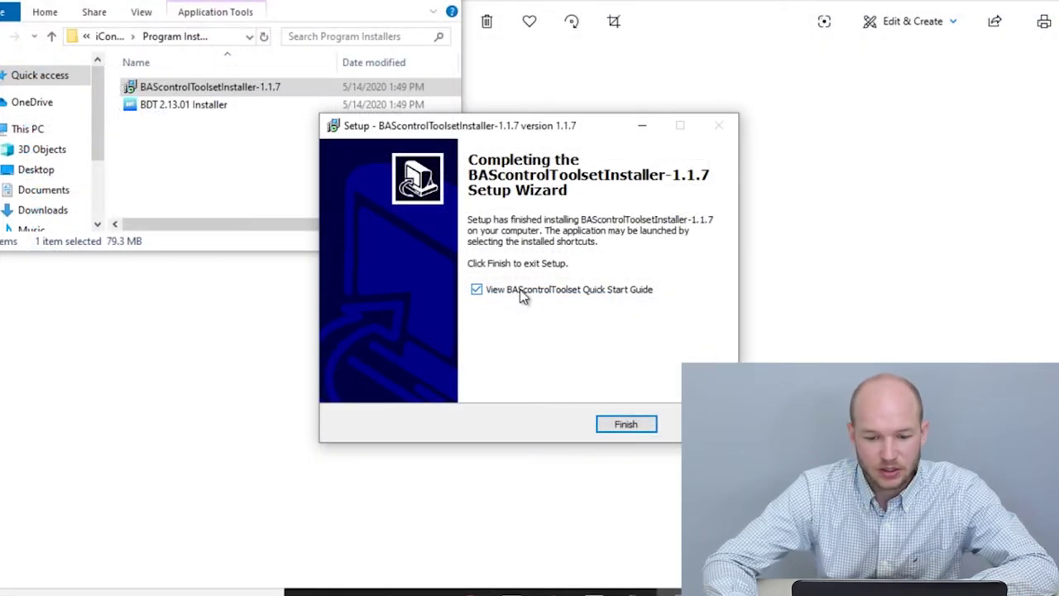
pyautogui.click(520, 291)
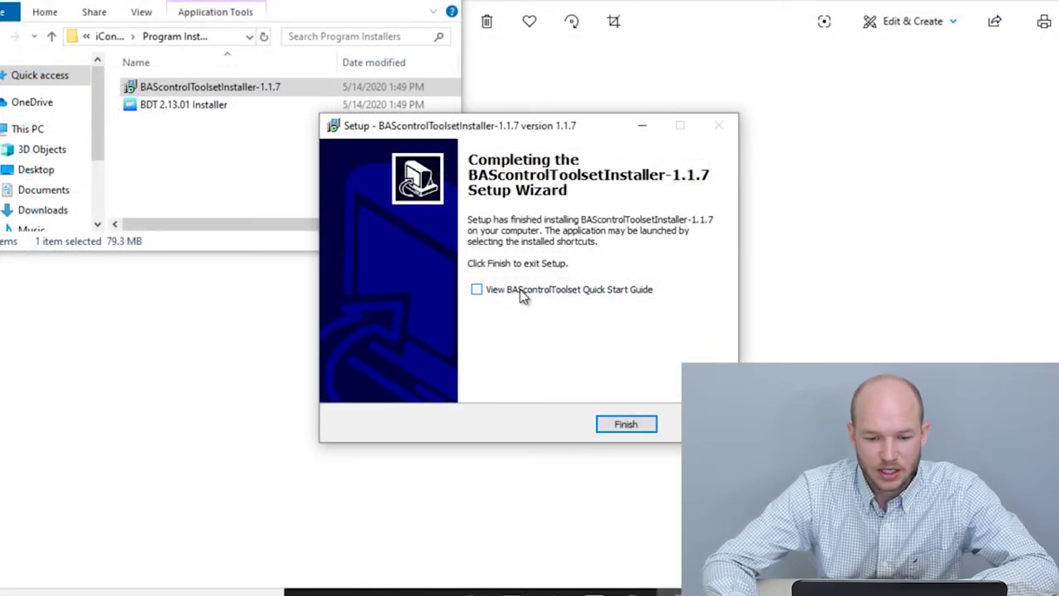
pyautogui.click(622, 426)
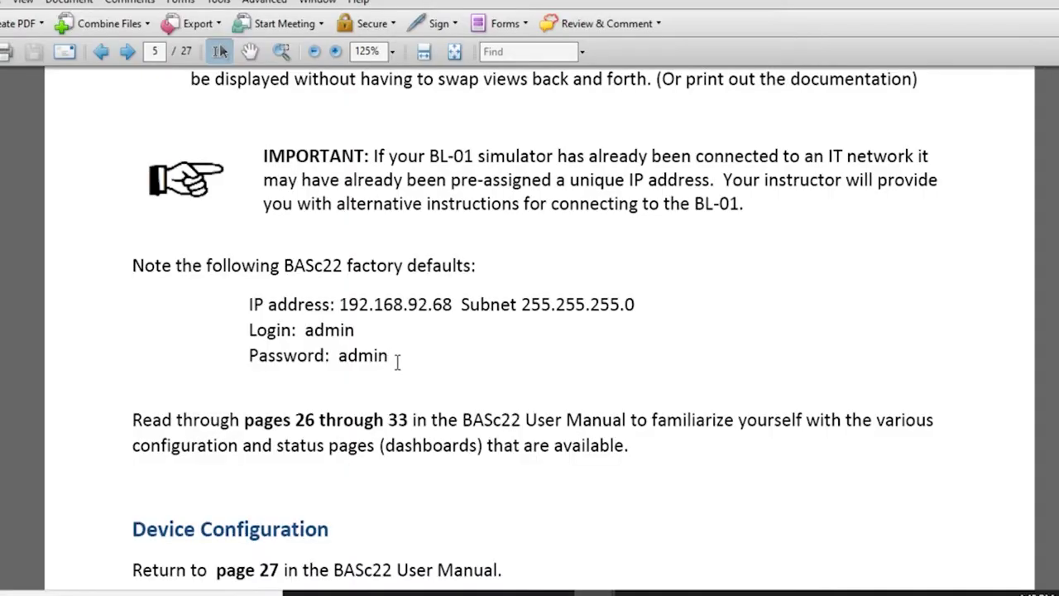
# Highlight the BASc22 factory default IP address, login and password lines in the lab guide.
pyautogui.moveTo(397, 363); pyautogui.dragTo(250, 284)
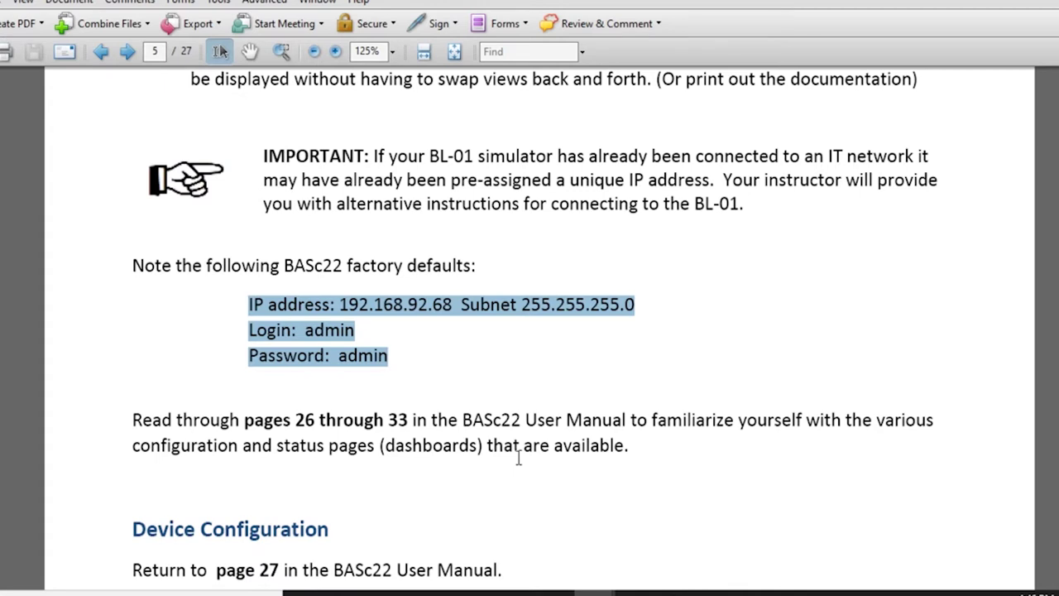
pyautogui.click(601, 593)
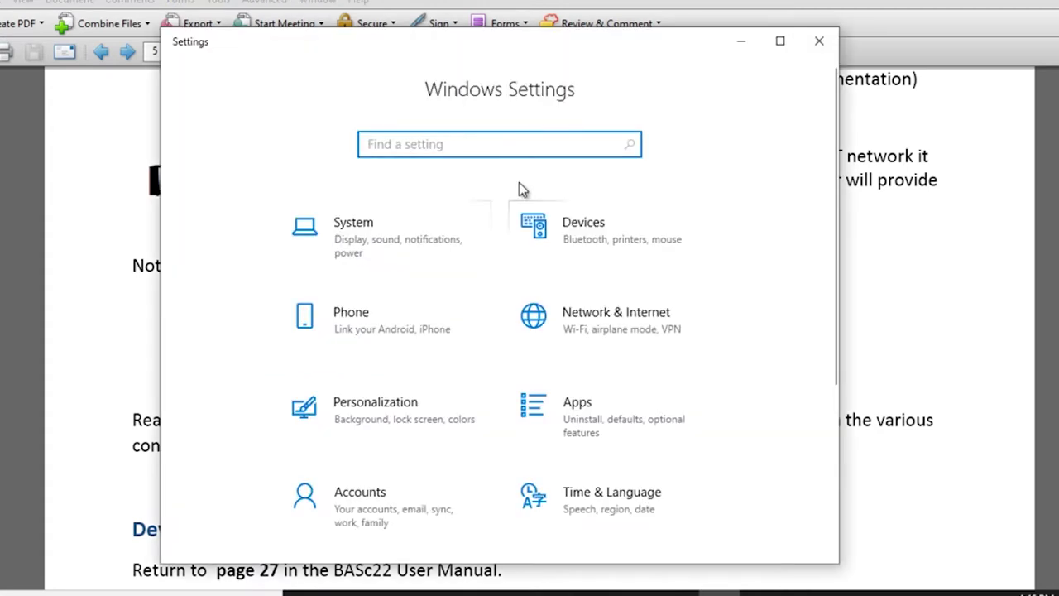
# Open the wired Ethernet adapter's Internet Protocol Version 4 (TCP/IPv4) properties from Network & Internet settings.
pyautogui.click(658, 316)
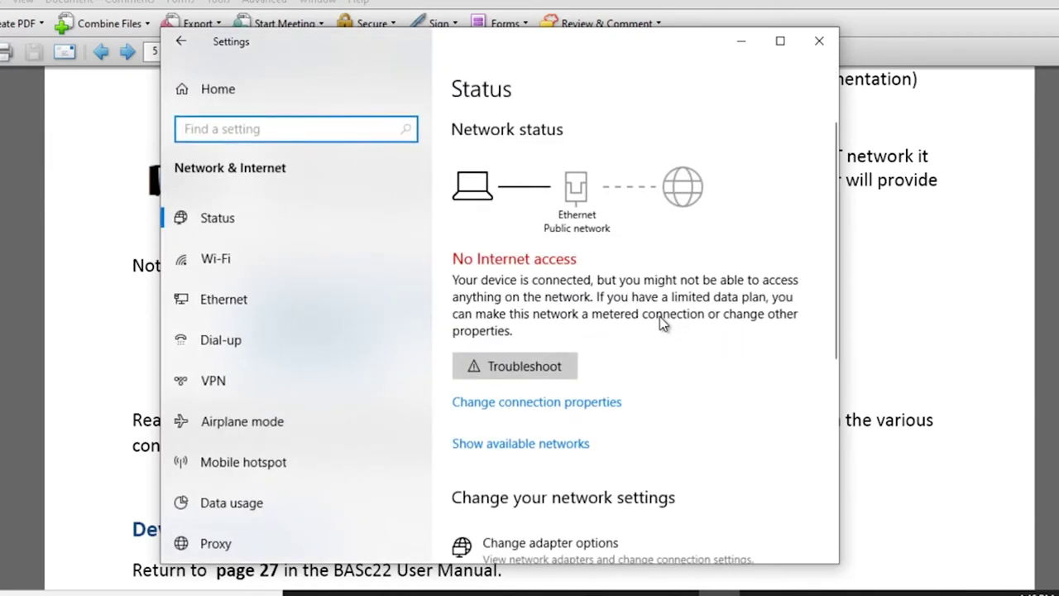
pyautogui.click(255, 303)
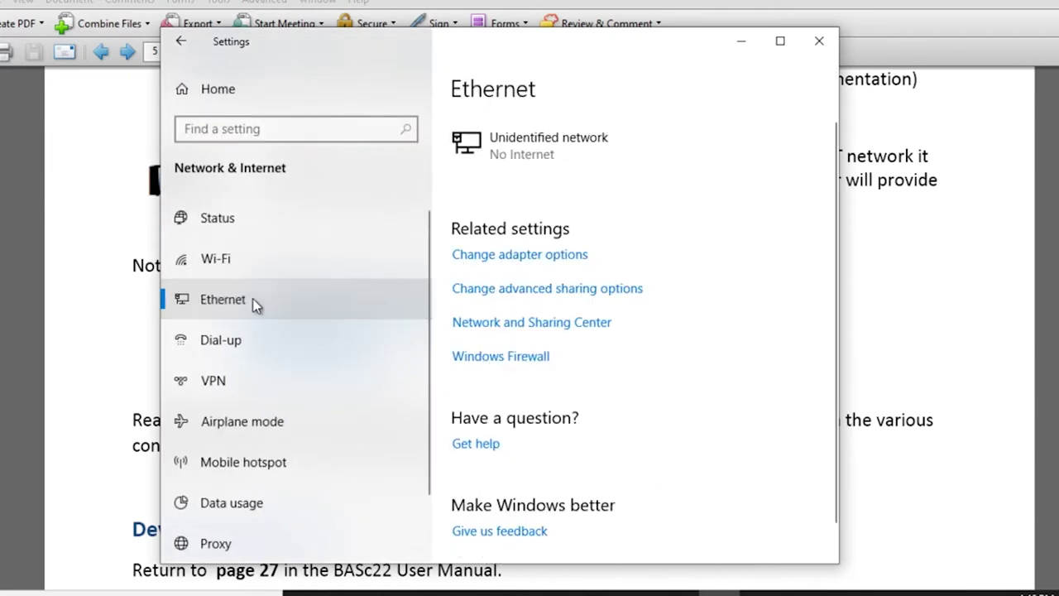
pyautogui.click(511, 258)
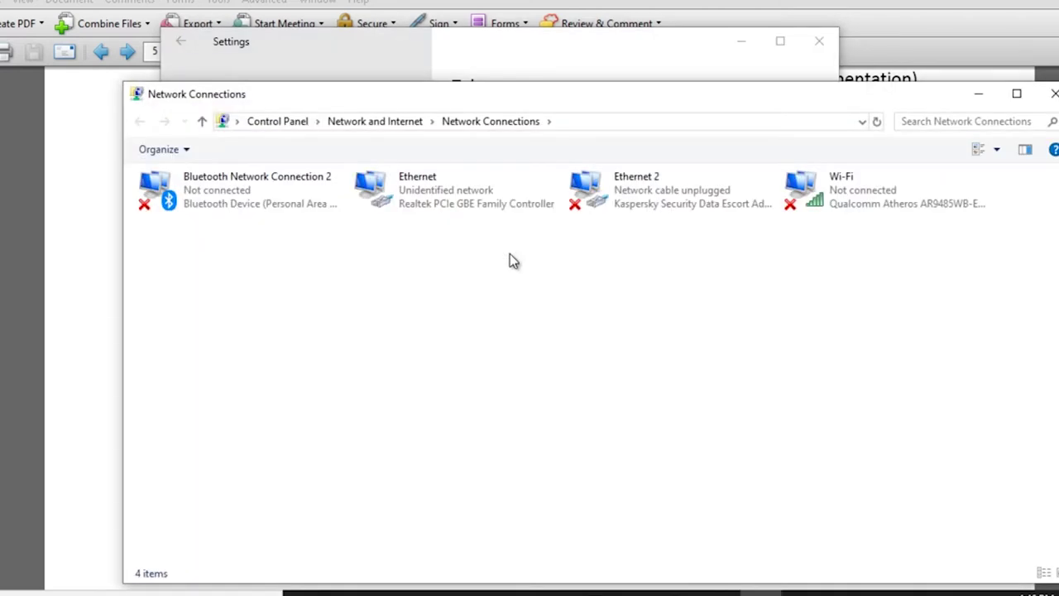
pyautogui.click(463, 205)
pyautogui.doubleClick(463, 204)
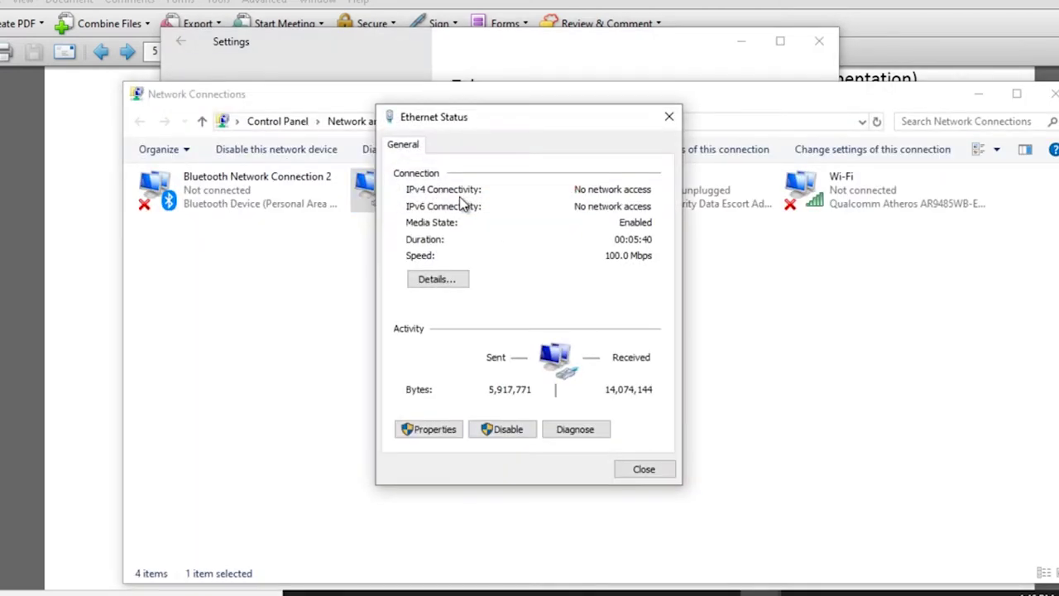
pyautogui.click(435, 430)
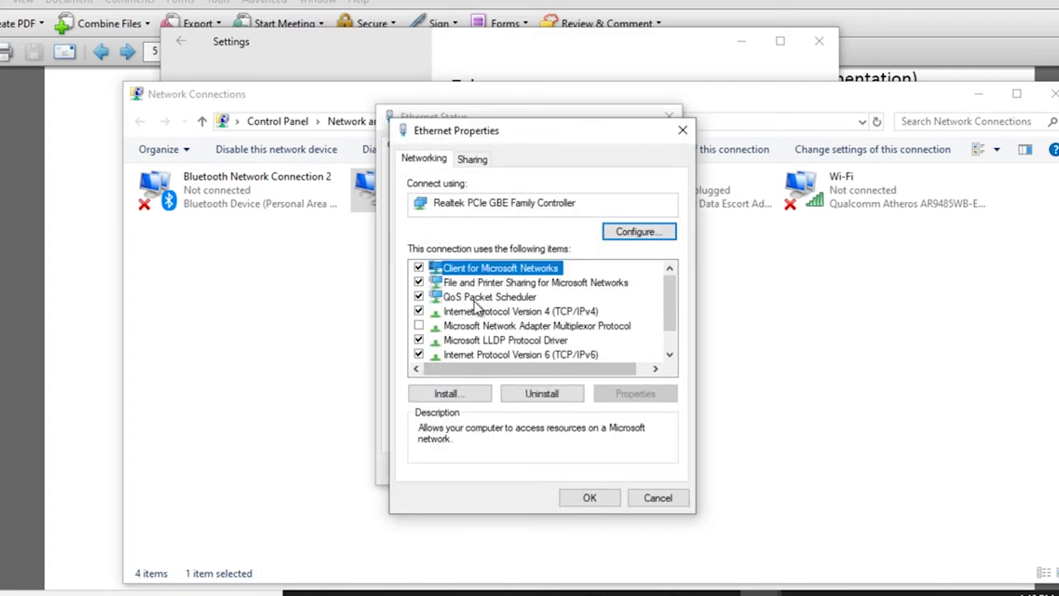
pyautogui.click(474, 312)
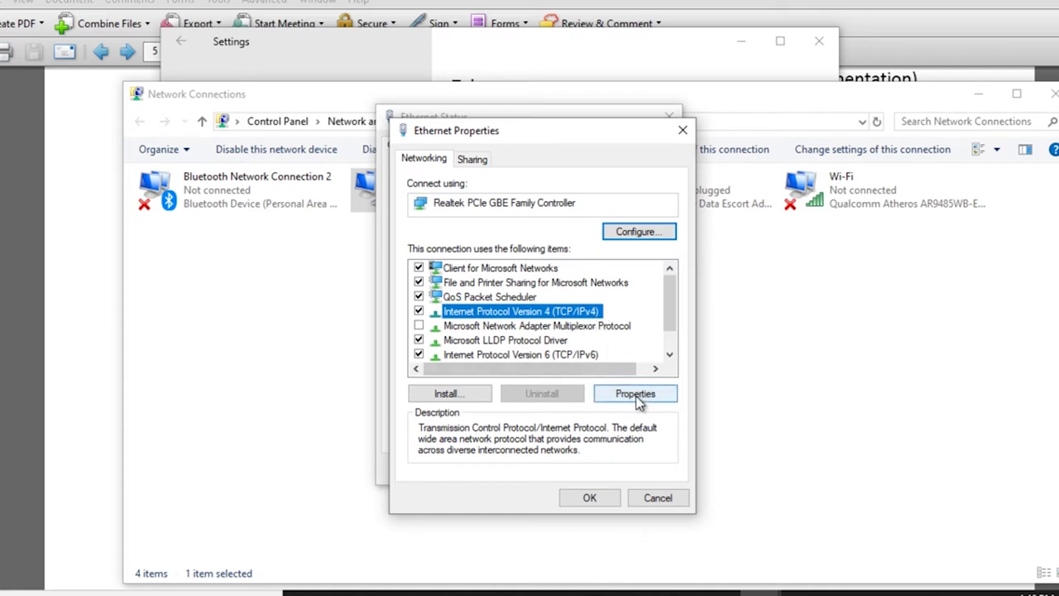
pyautogui.click(636, 396)
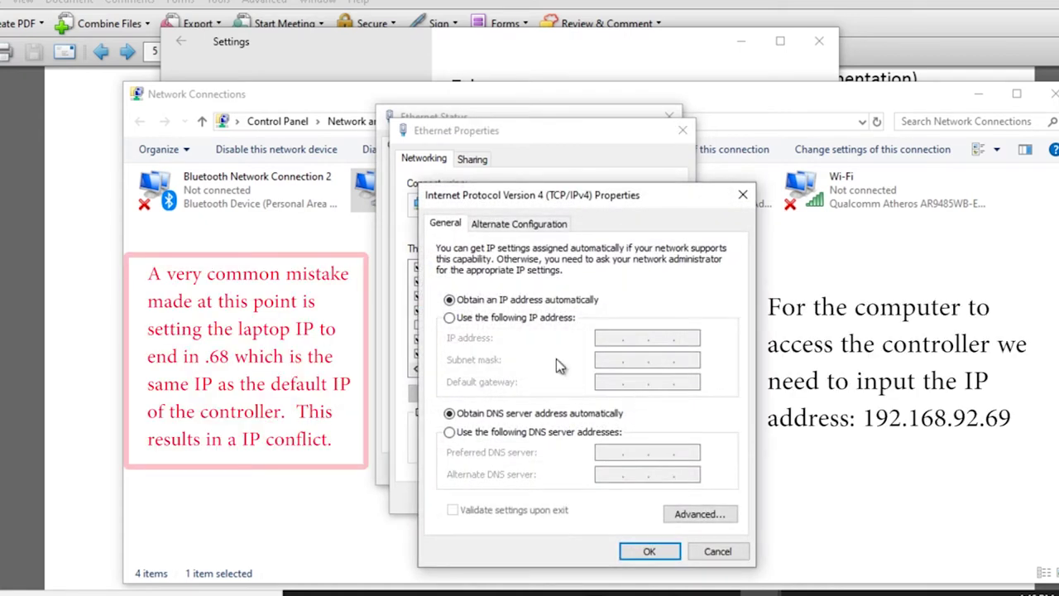
# Set Ethernet to static IP 192.168.92.69, subnet 255.255.255.0, then close all network windows.
pyautogui.click(496, 322)
pyautogui.write('192 . 168 . 92 . 69')
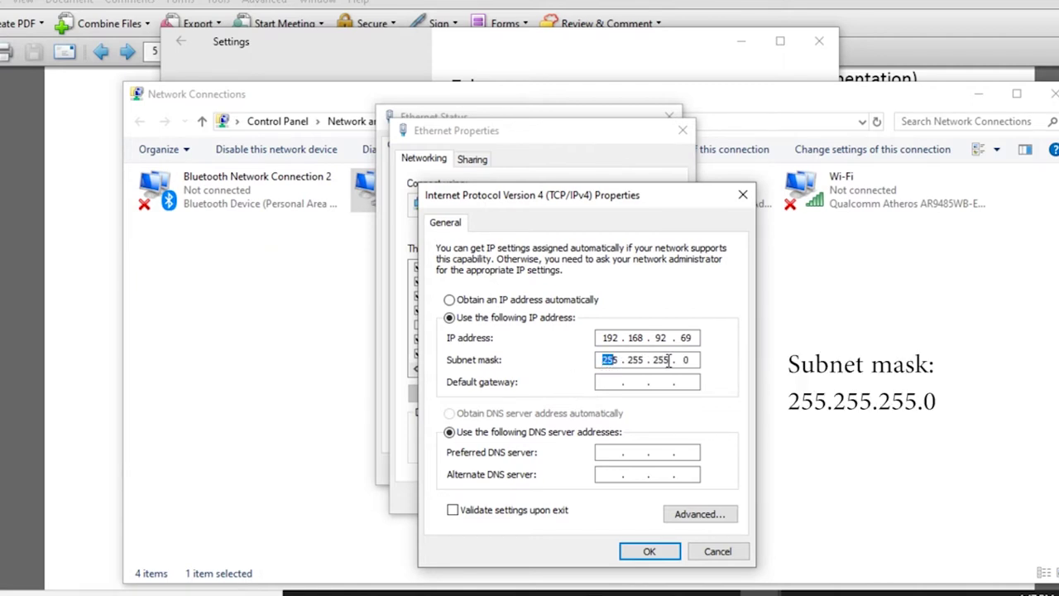
pyautogui.click(649, 551)
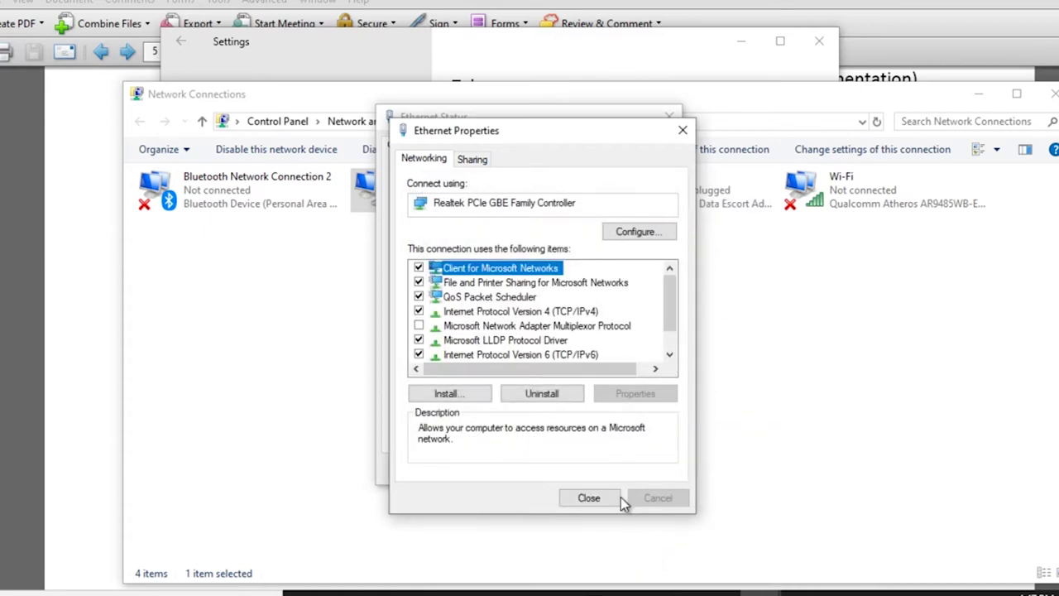
pyautogui.click(595, 496)
pyautogui.click(640, 465)
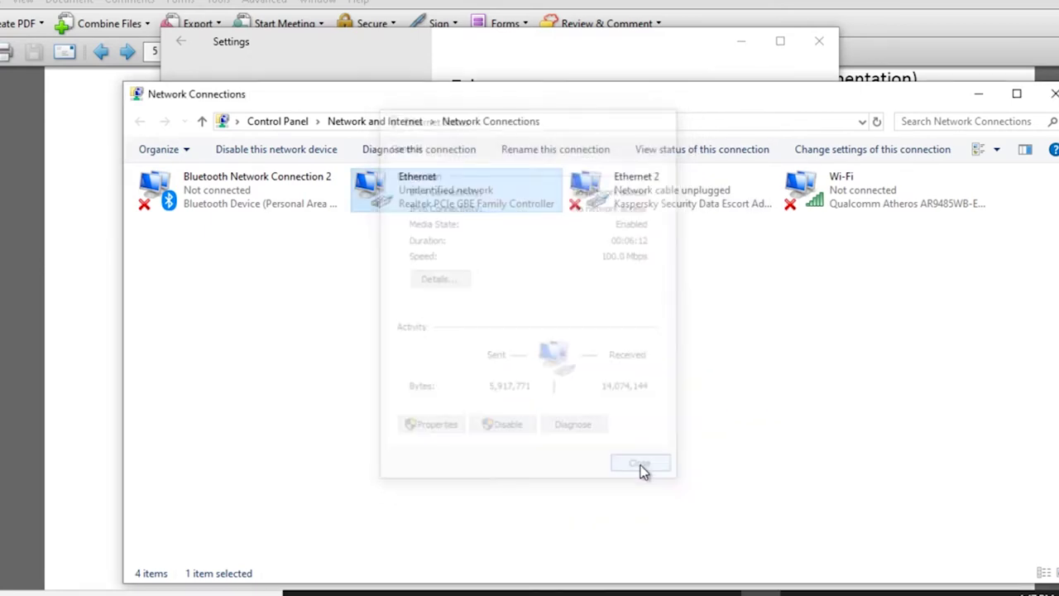
pyautogui.click(1054, 93)
pyautogui.click(433, 354)
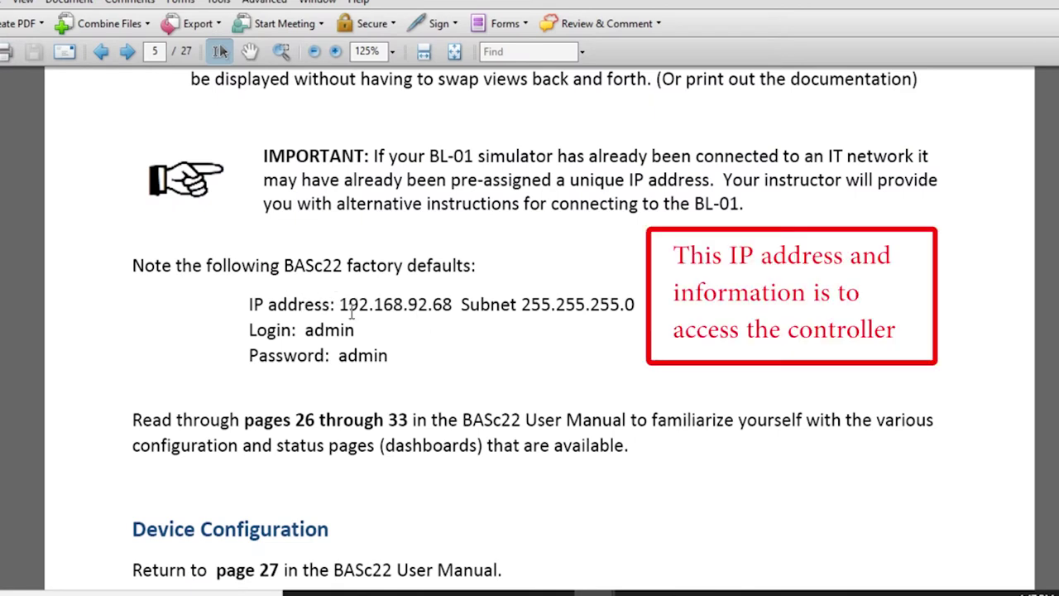
# Select the controller's default address 192.168.92.68 in the lab guide PDF.
pyautogui.moveTo(340, 305); pyautogui.dragTo(454, 302)
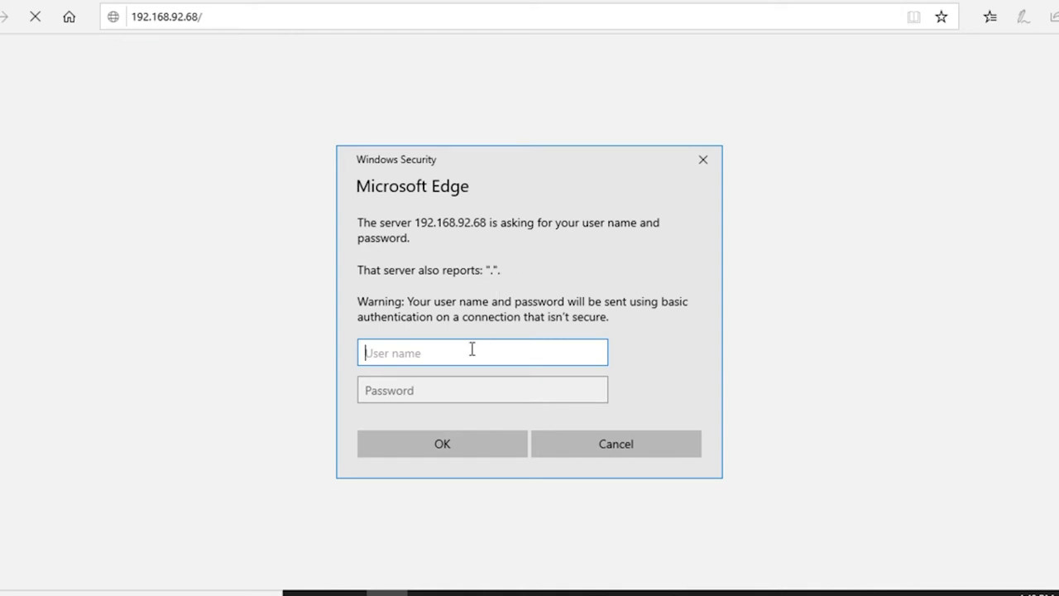
# Sign in to the controller with the admin user name and password, then open System Config.
pyautogui.write('ad')
pyautogui.press('Tab')
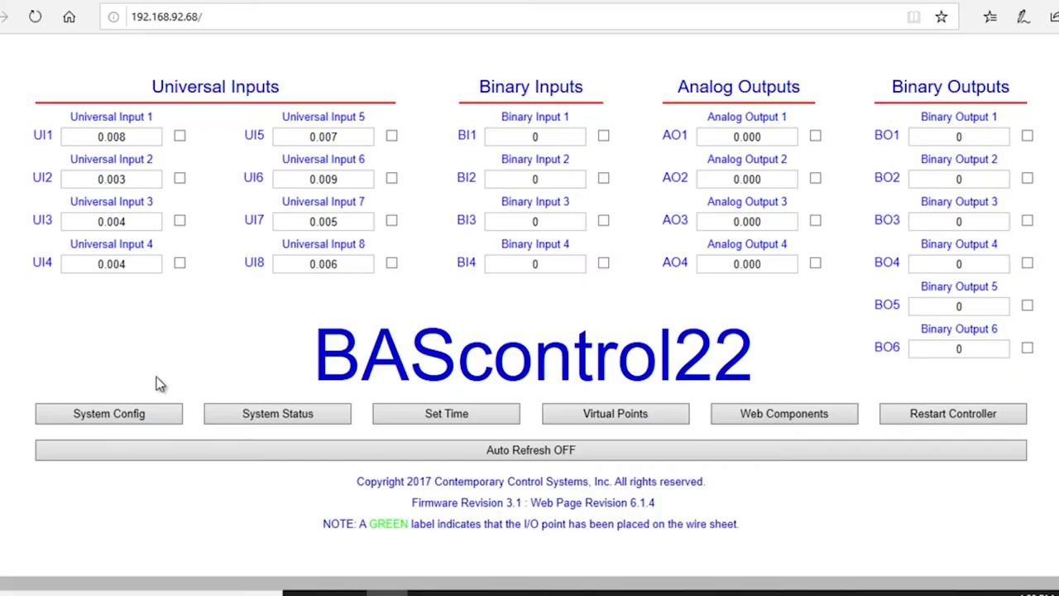
pyautogui.click(127, 415)
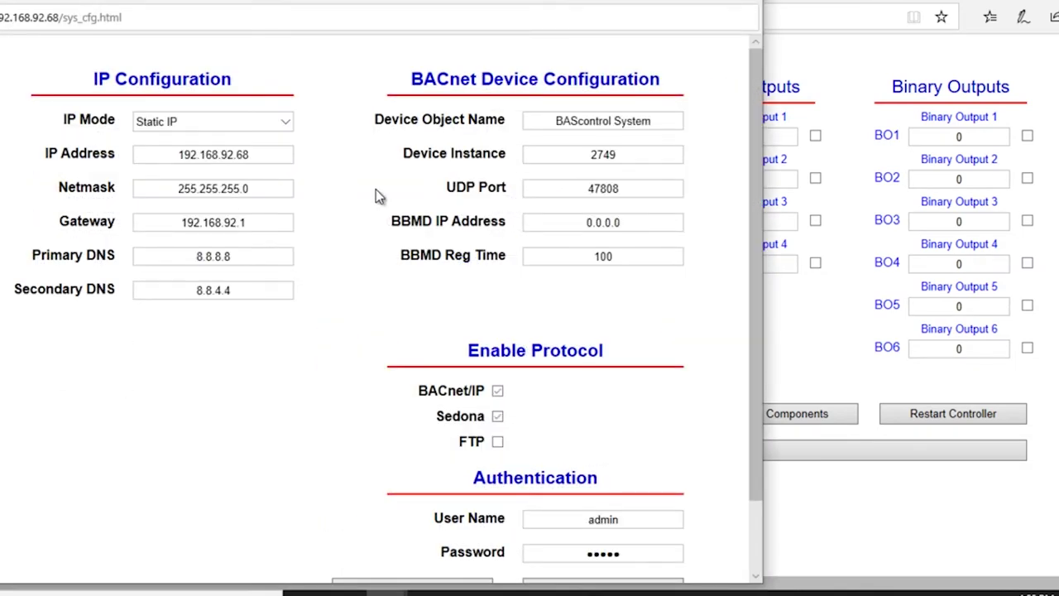
# Close System Config, scroll through the System Status message log, then close it.
pyautogui.scroll(-2, 375, 195)
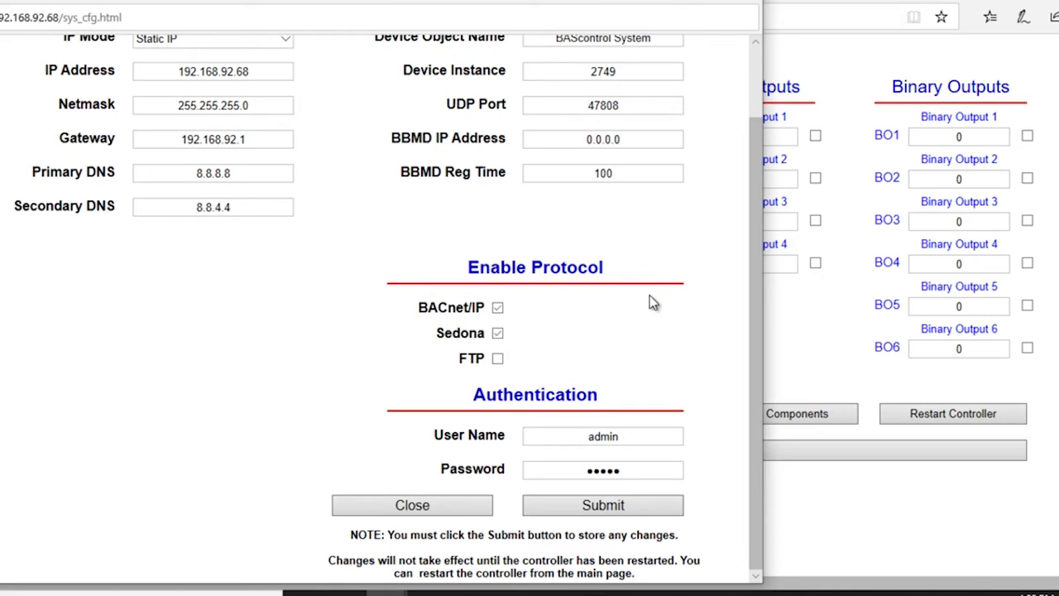
pyautogui.scroll(2, 651, 306)
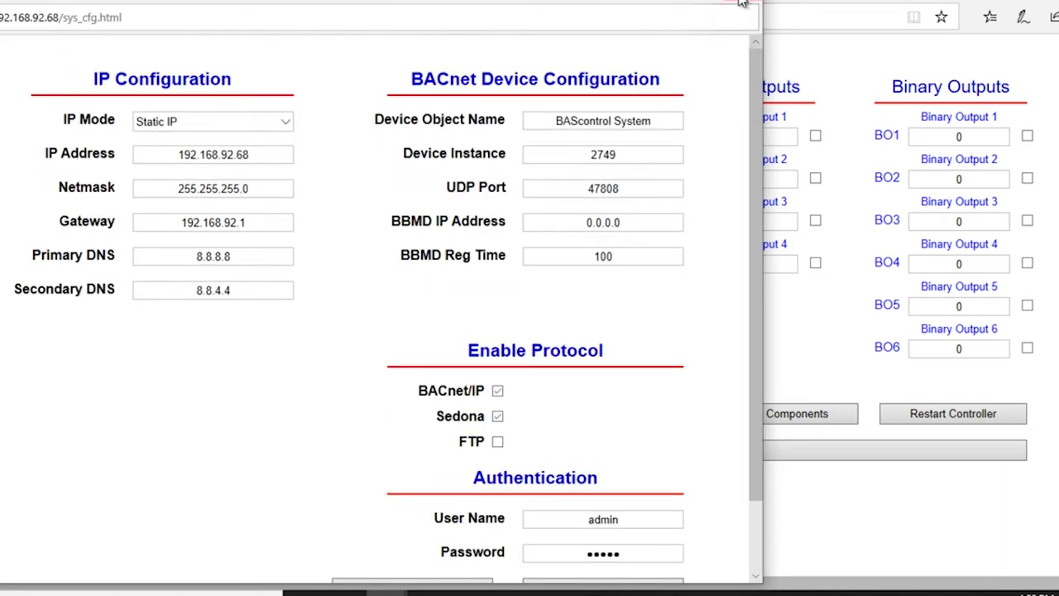
pyautogui.click(742, 2)
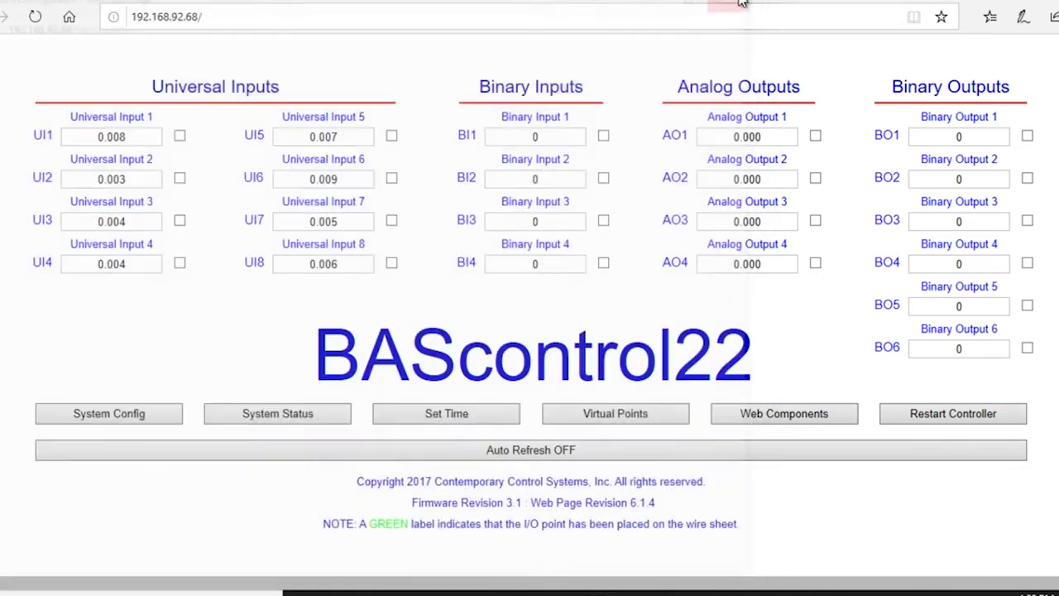
pyautogui.click(286, 420)
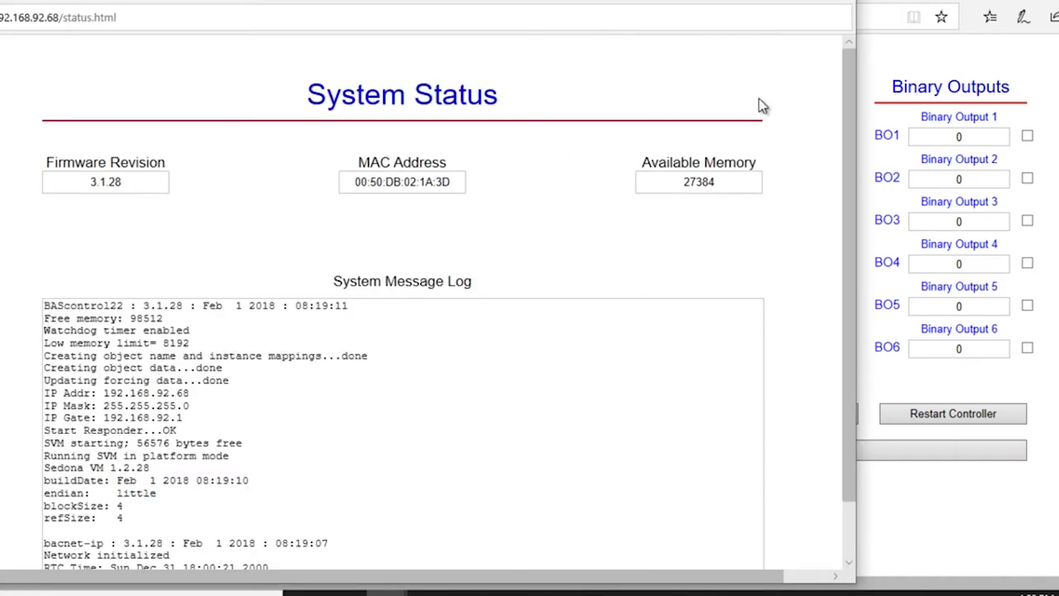
pyautogui.scroll(-2, 762, 105)
pyautogui.click(402, 557)
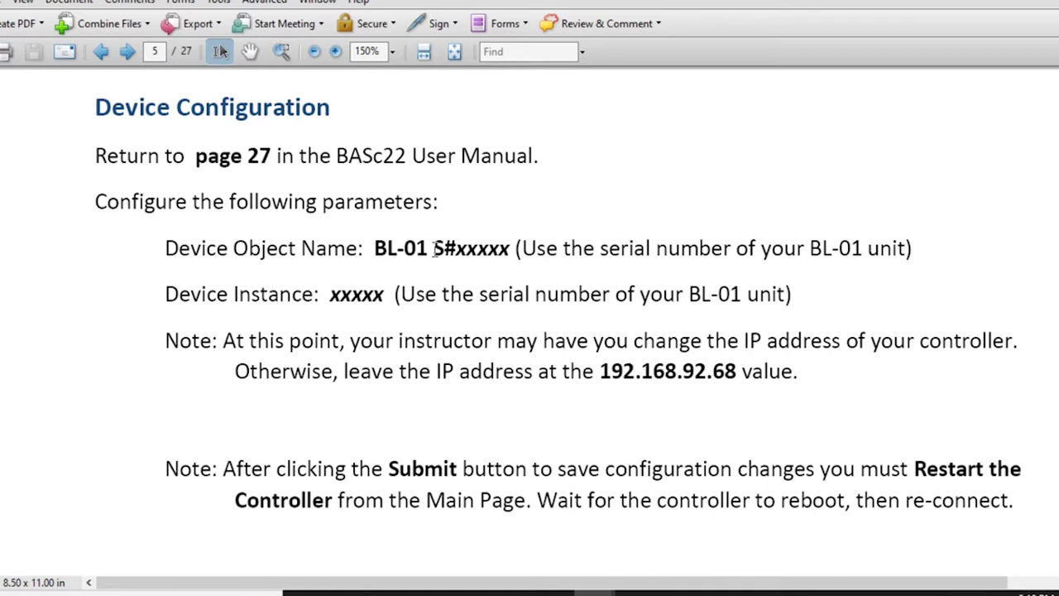
# Highlight 'BL-01 S#xxxxx' in the lab guide and reopen the controller's System Config in Edge.
pyautogui.moveTo(376, 248); pyautogui.dragTo(480, 246)
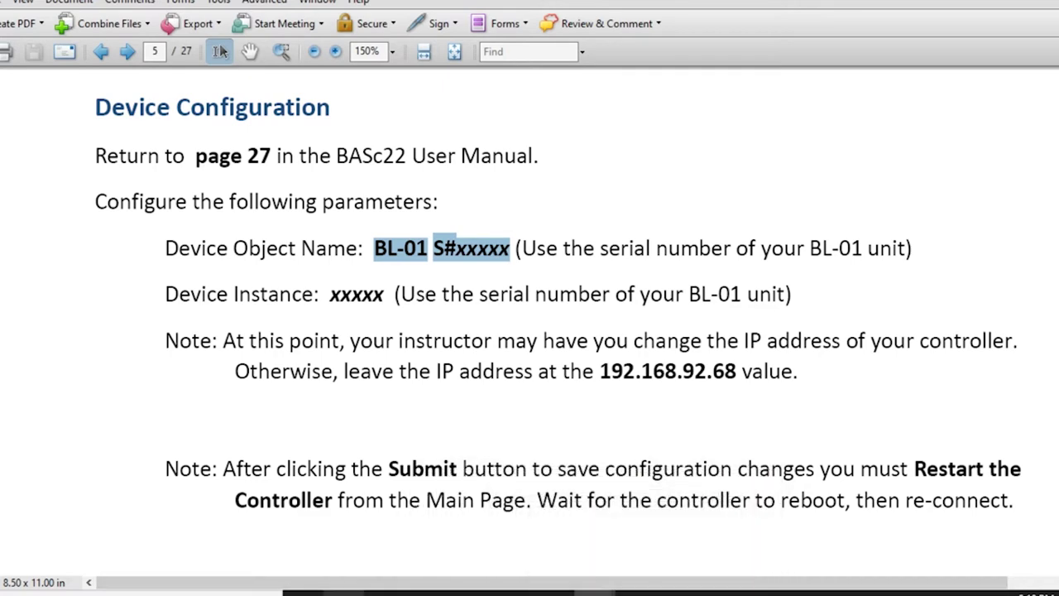
pyautogui.click(386, 593)
pyautogui.click(166, 416)
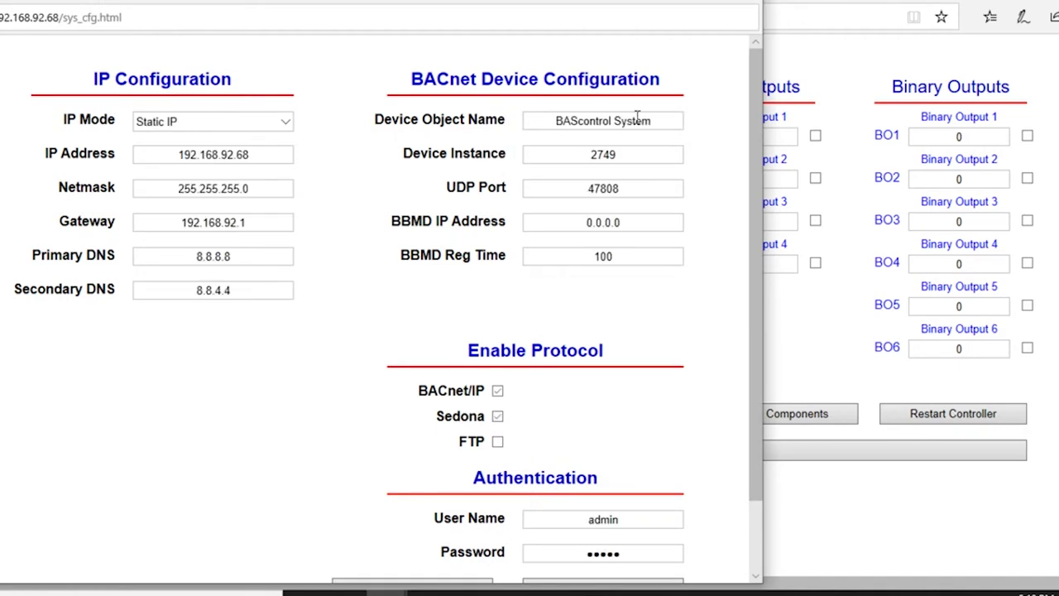
# Change Device Object Name to BL-01 S#22014 and Device Instance to 22014, then submit.
pyautogui.moveTo(654, 121); pyautogui.dragTo(548, 132)
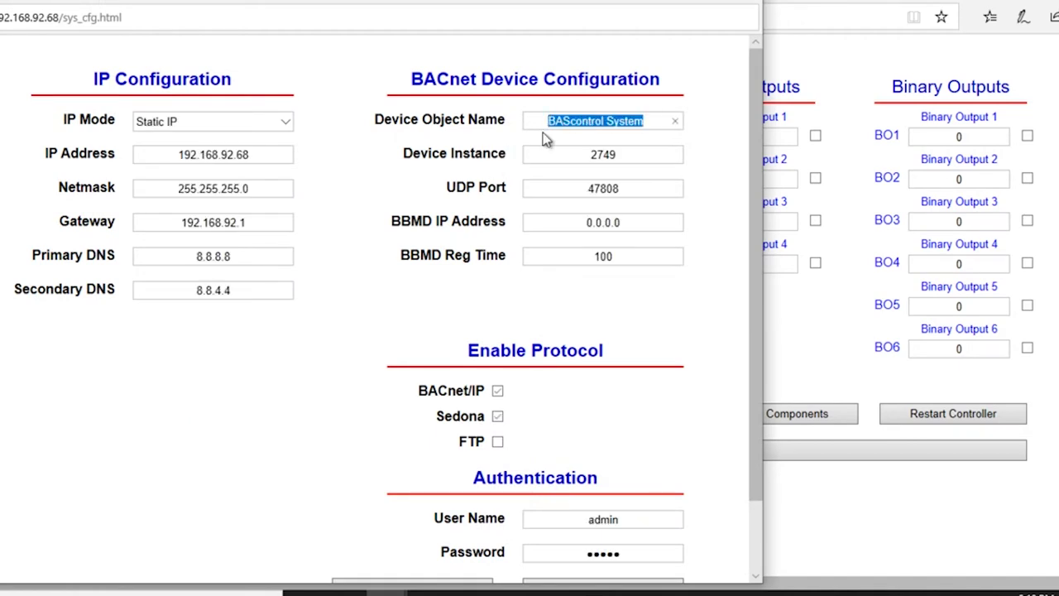
pyautogui.write('BL')
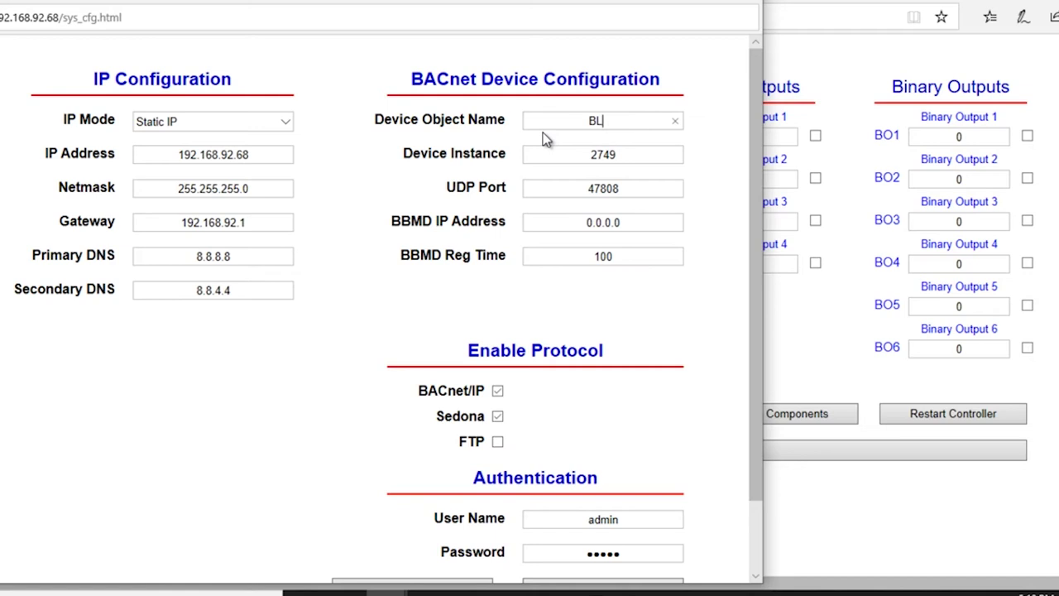
pyautogui.write('-01 S#22')
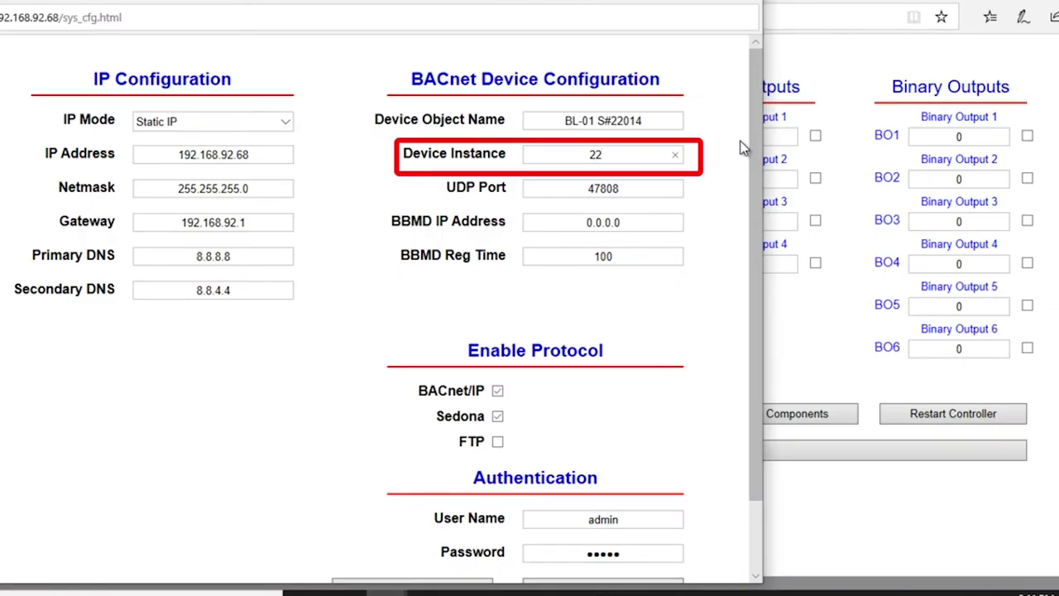
pyautogui.write('014')
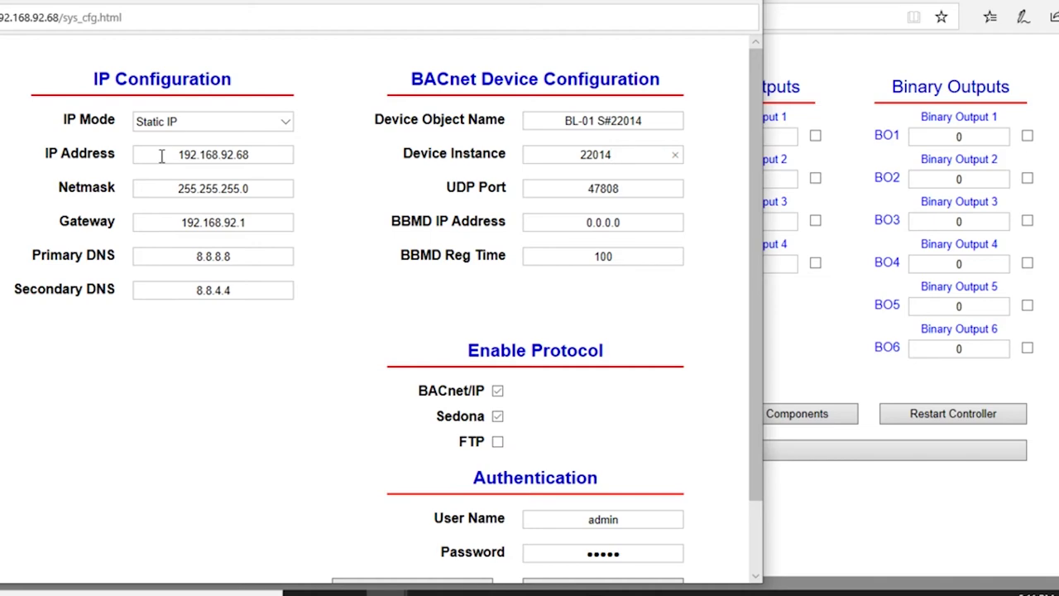
pyautogui.moveTo(161, 156); pyautogui.dragTo(274, 149)
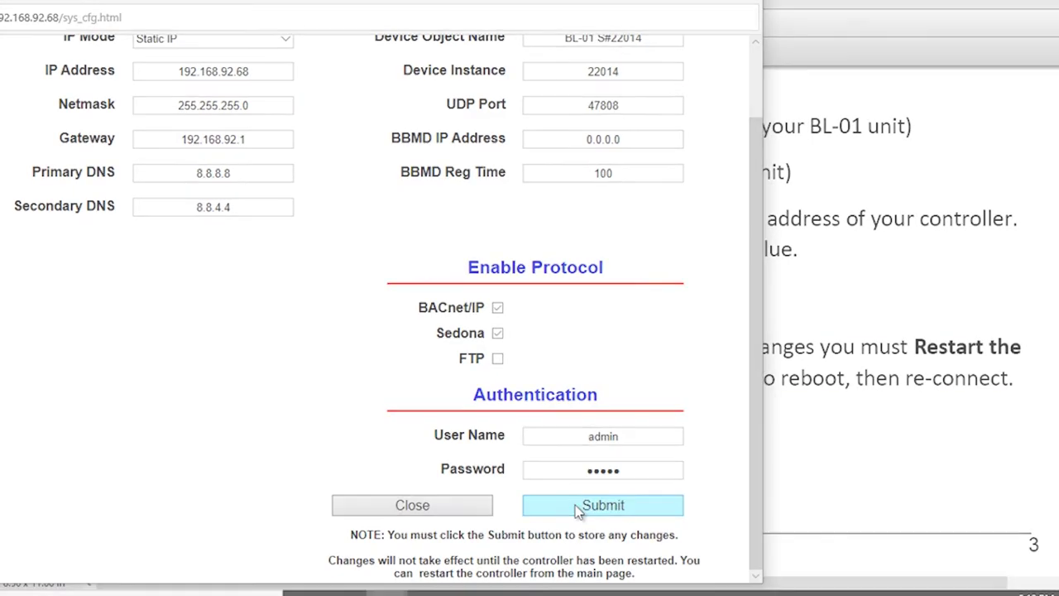
pyautogui.click(577, 506)
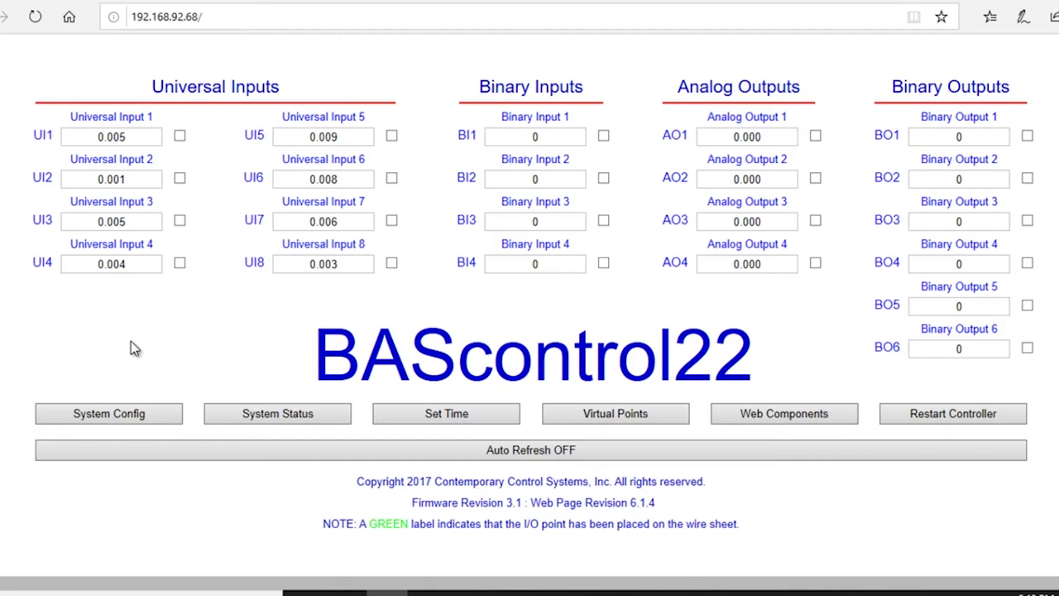
# Reopen System Config to confirm device instance 22014 and the unchanged IP address.
pyautogui.click(165, 415)
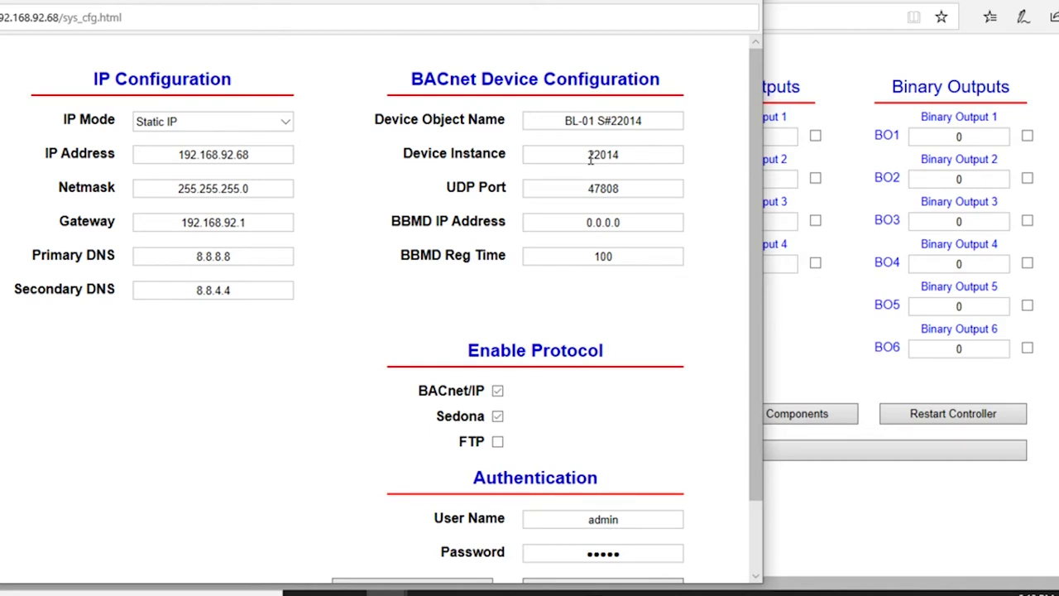
pyautogui.moveTo(590, 159); pyautogui.dragTo(637, 163)
pyautogui.moveTo(255, 157); pyautogui.dragTo(158, 160)
pyautogui.scroll(-1, 318, 185)
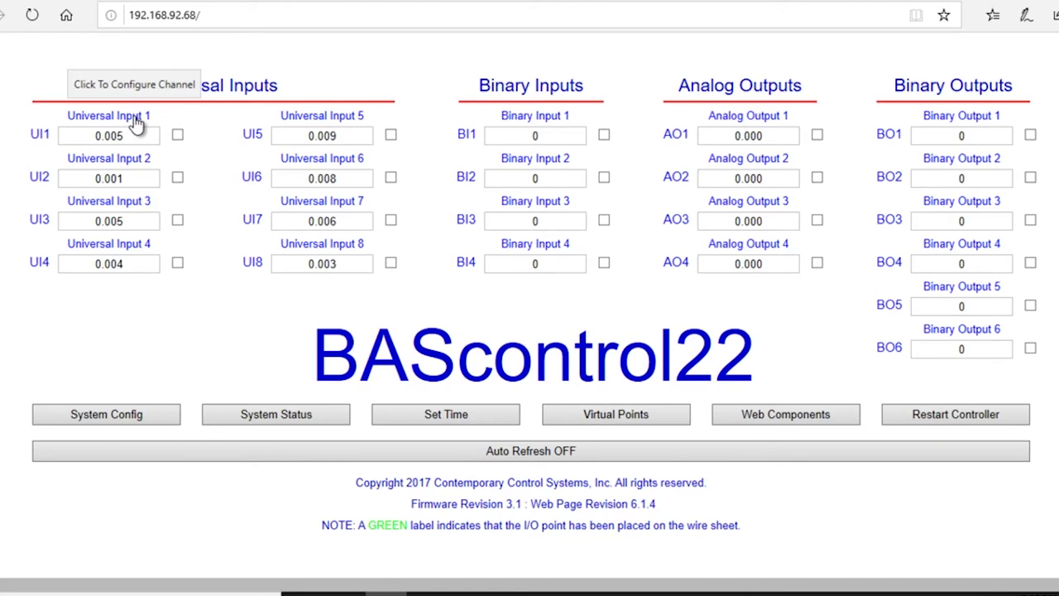
# Open the channel configuration for Universal Input 1.
pyautogui.click(134, 118)
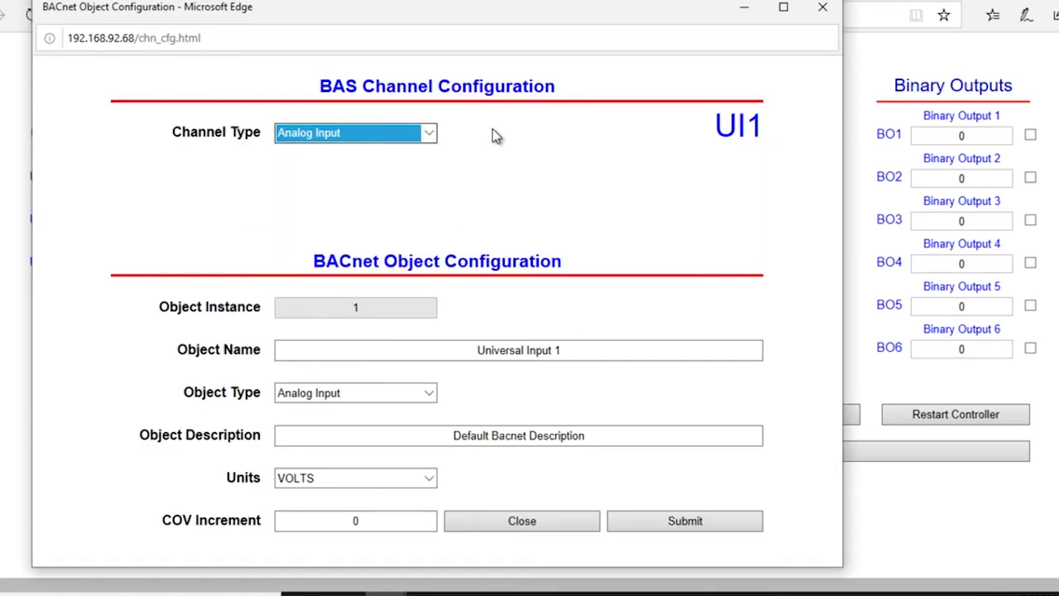
# Set UI1 to Therm 10KT2, rename it 'Zone Temperature', and save it.
pyautogui.click(431, 138)
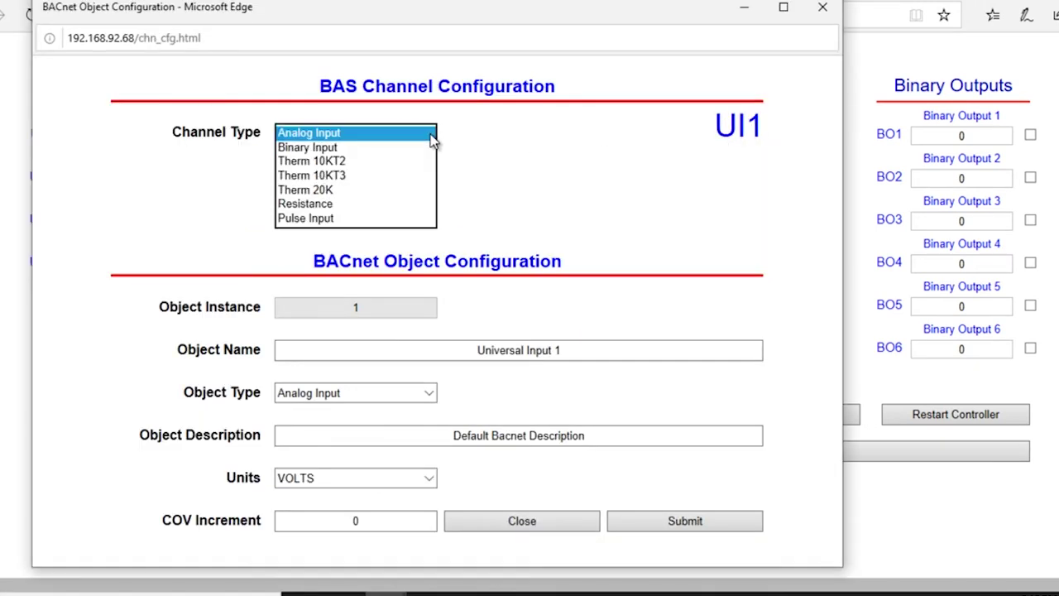
pyautogui.click(348, 160)
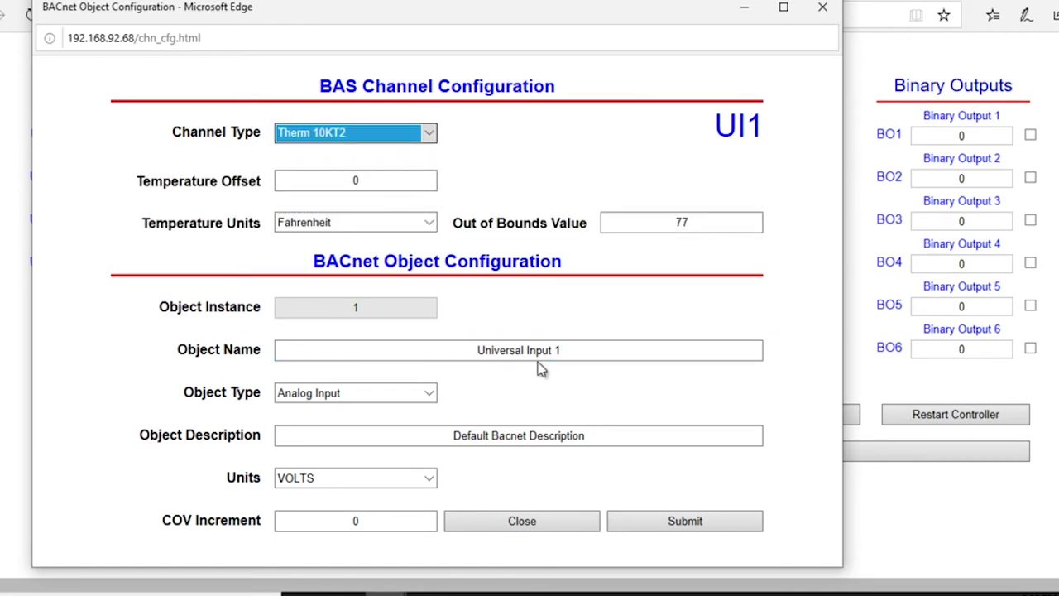
pyautogui.moveTo(569, 349); pyautogui.dragTo(469, 350)
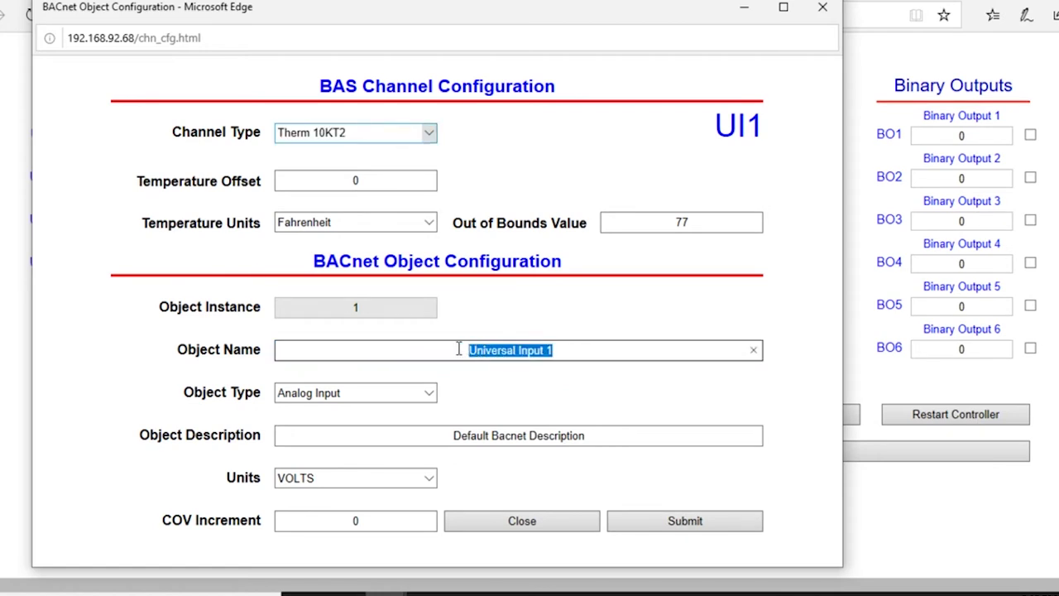
pyautogui.write('Zone Temperature')
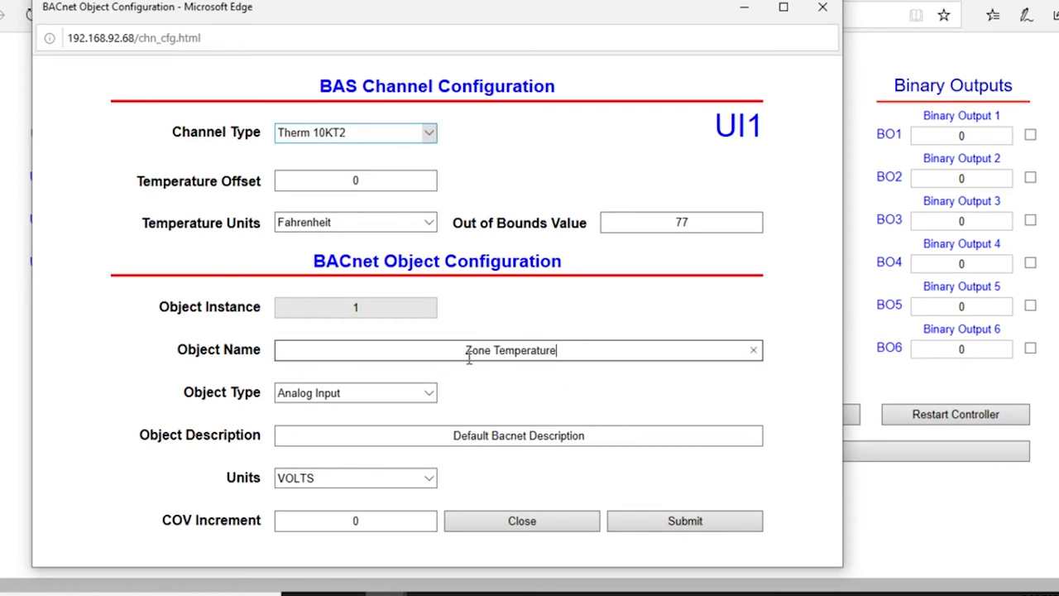
pyautogui.click(642, 529)
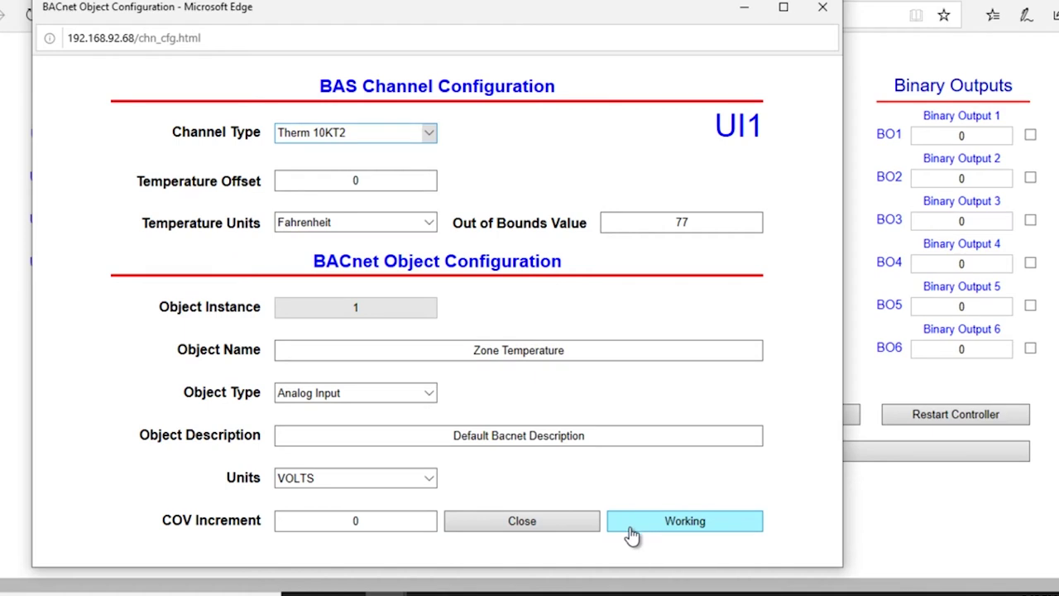
pyautogui.click(551, 530)
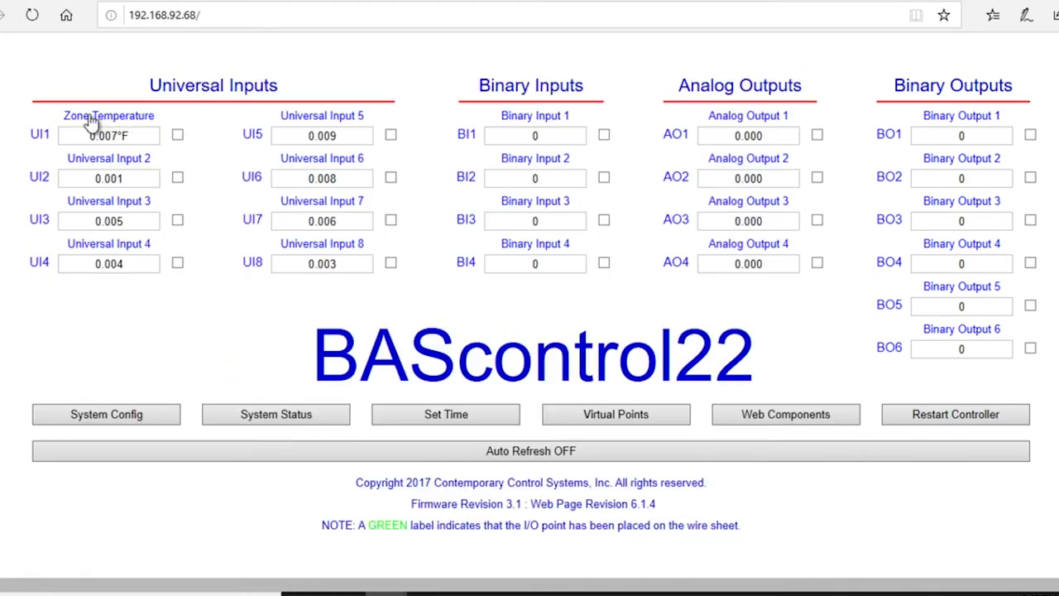
# Set UI2 to Therm 10KT3, rename it 'Supply Air Temperature', and save it.
pyautogui.click(145, 162)
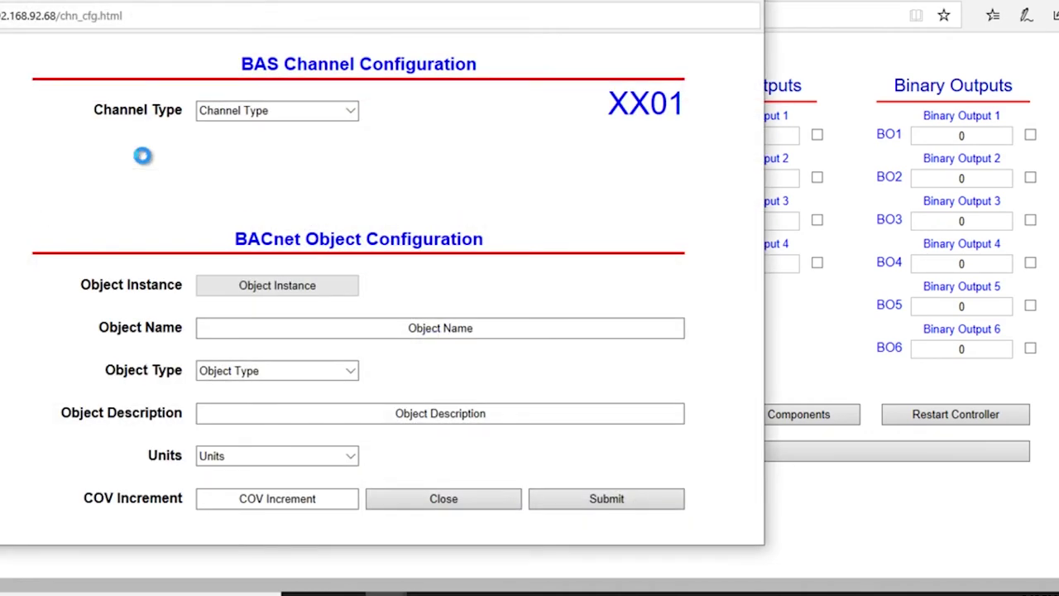
pyautogui.click(290, 121)
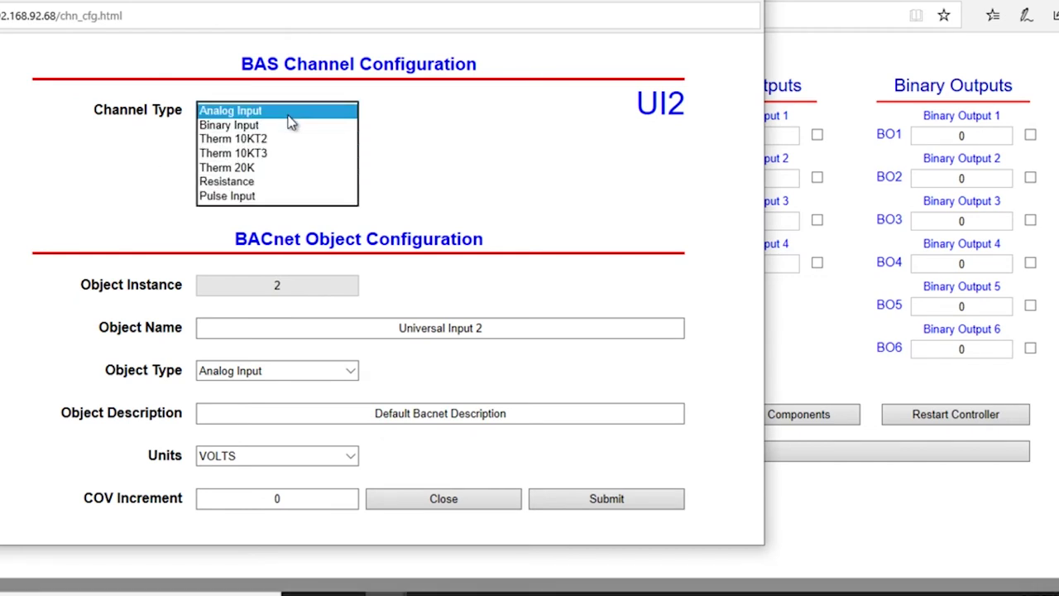
pyautogui.click(287, 160)
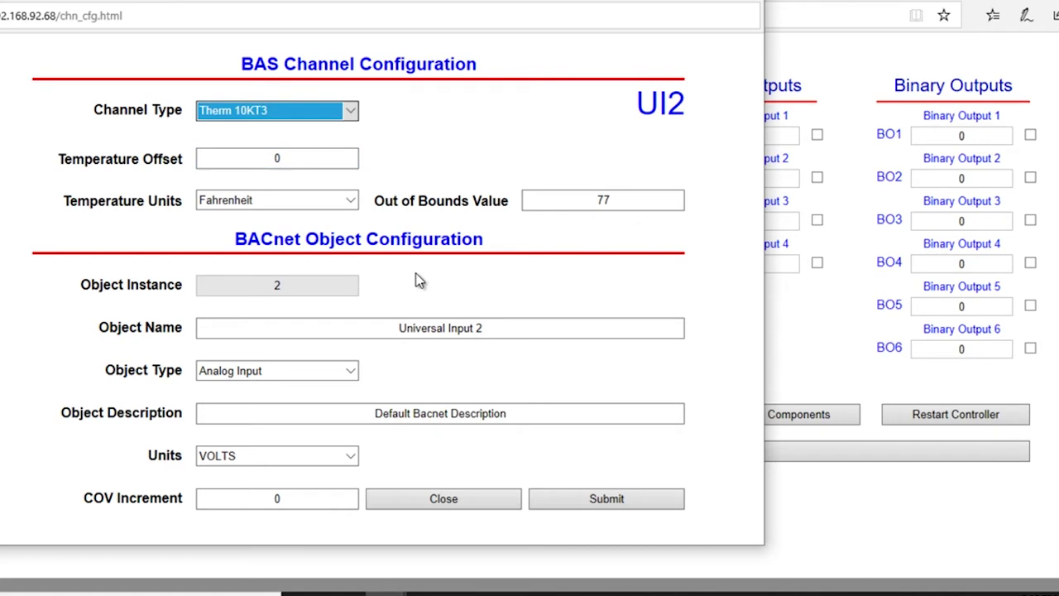
pyautogui.moveTo(505, 331); pyautogui.dragTo(379, 333)
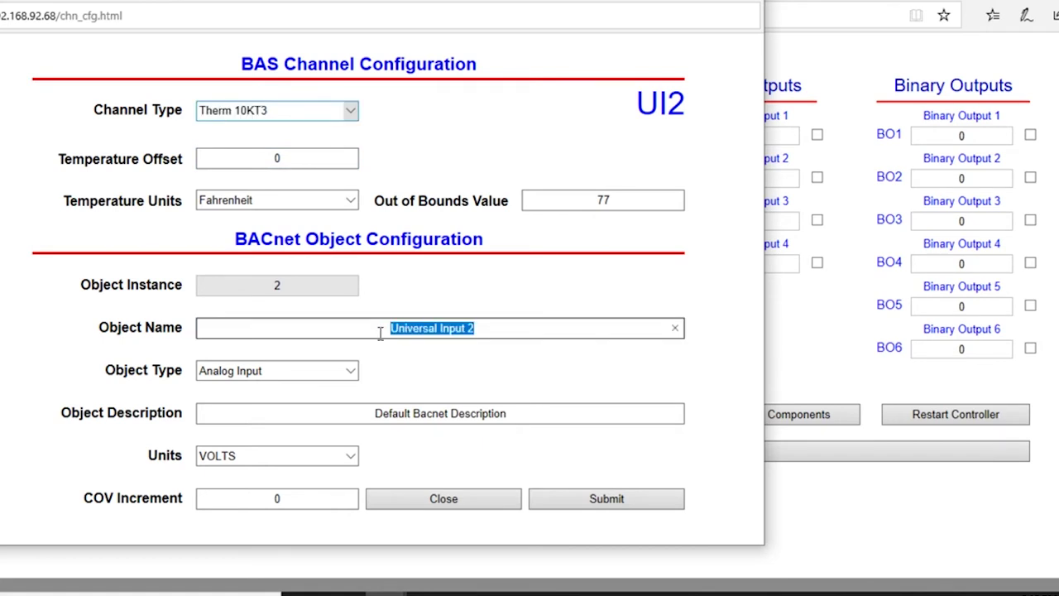
pyautogui.write('Supply Air Temperature')
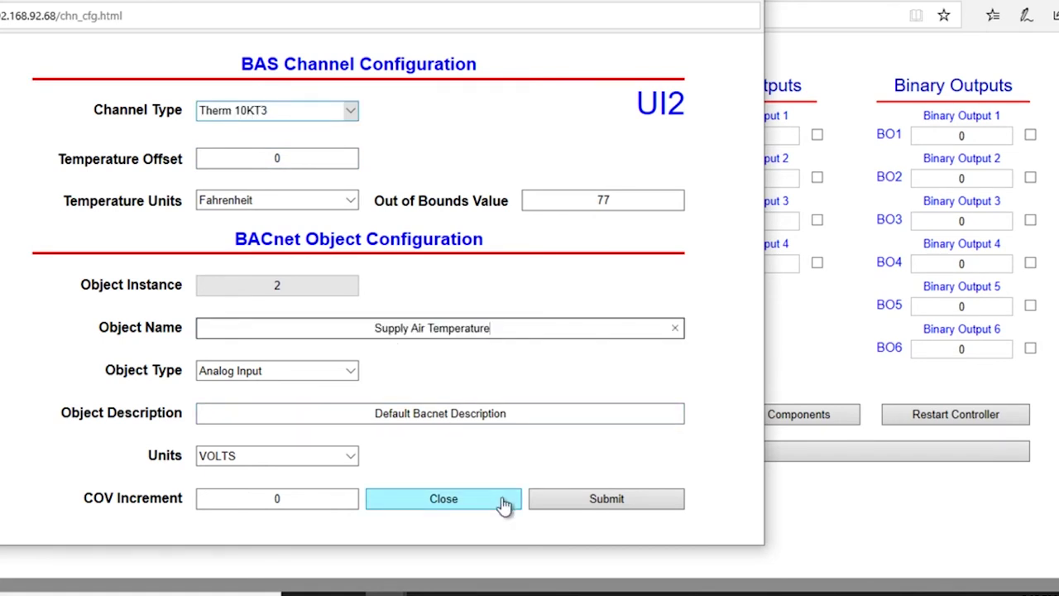
pyautogui.click(573, 502)
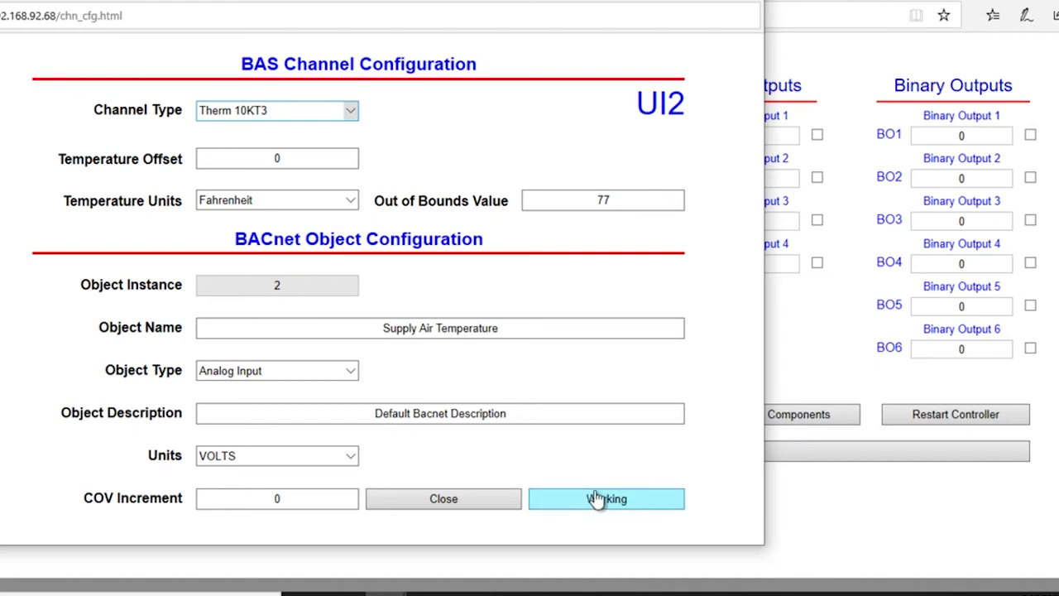
pyautogui.click(484, 504)
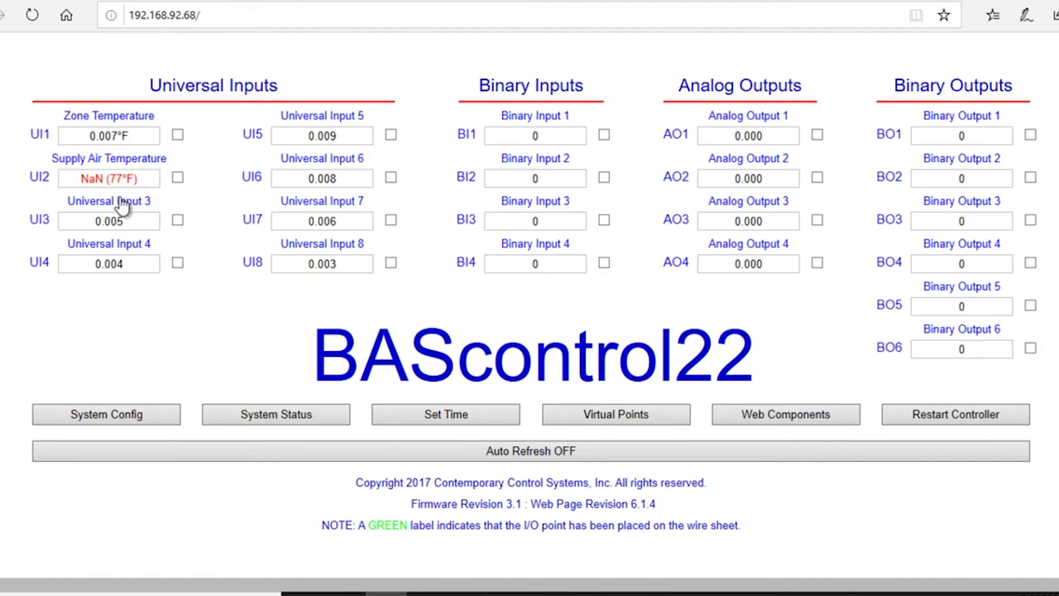
# Set UI3 to Resistance, rename it 'Local Zn Temp Setpoint', and save it.
pyautogui.click(121, 203)
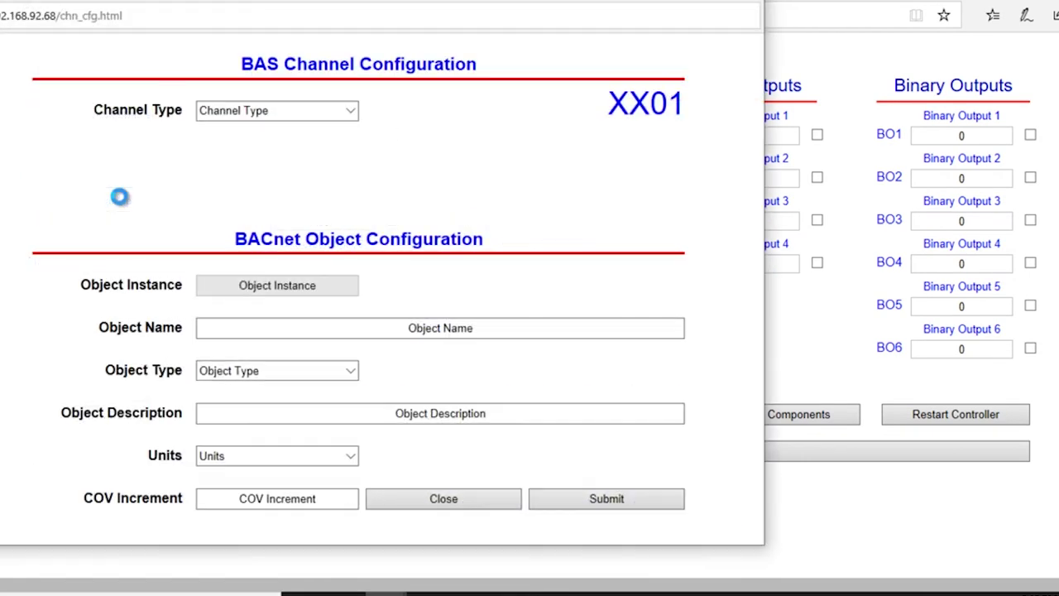
pyautogui.click(258, 115)
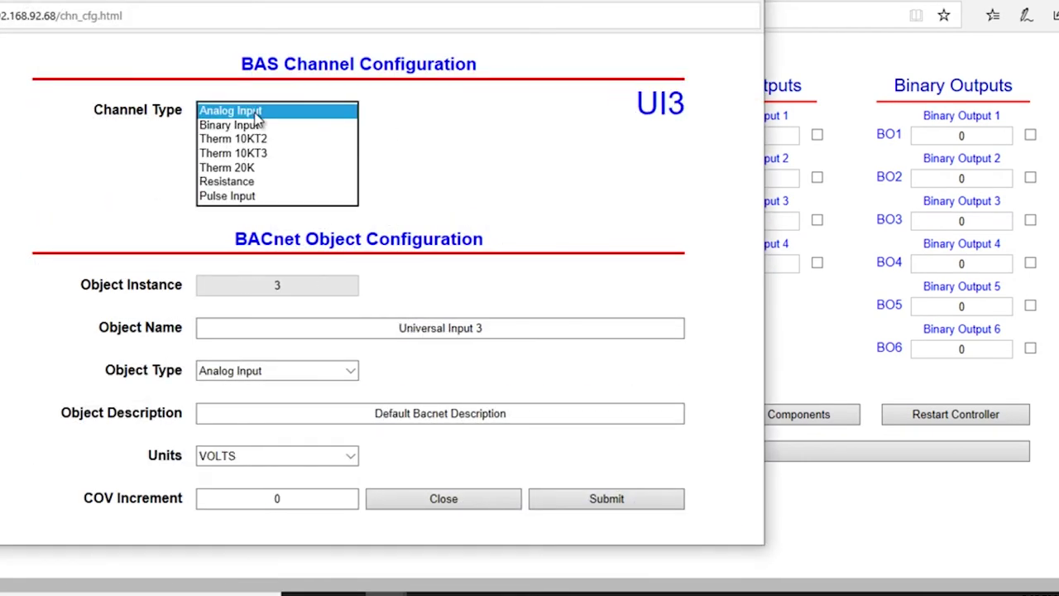
pyautogui.click(248, 181)
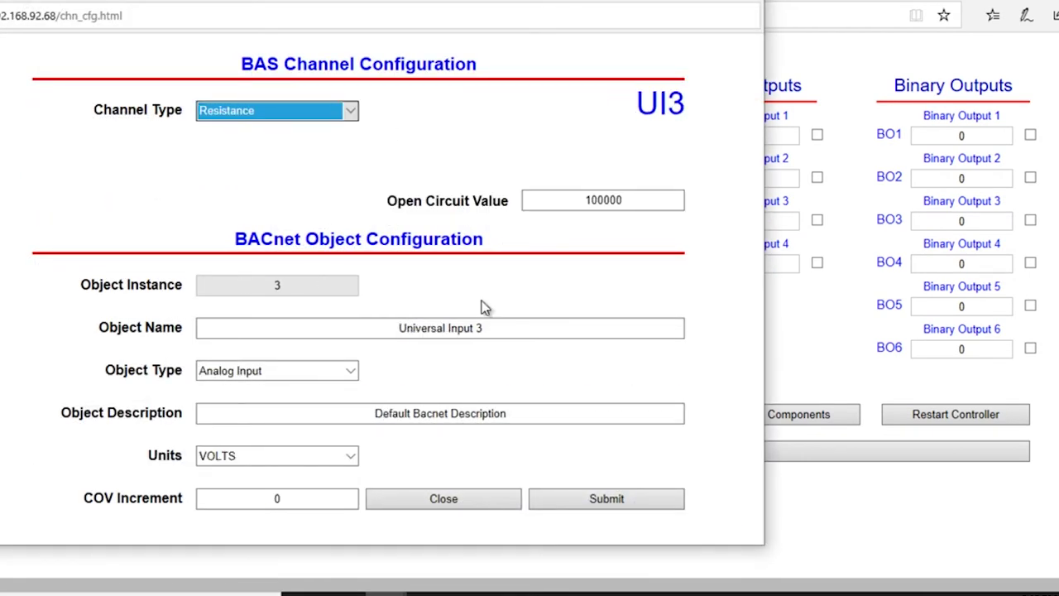
pyautogui.tripleClick(379, 328)
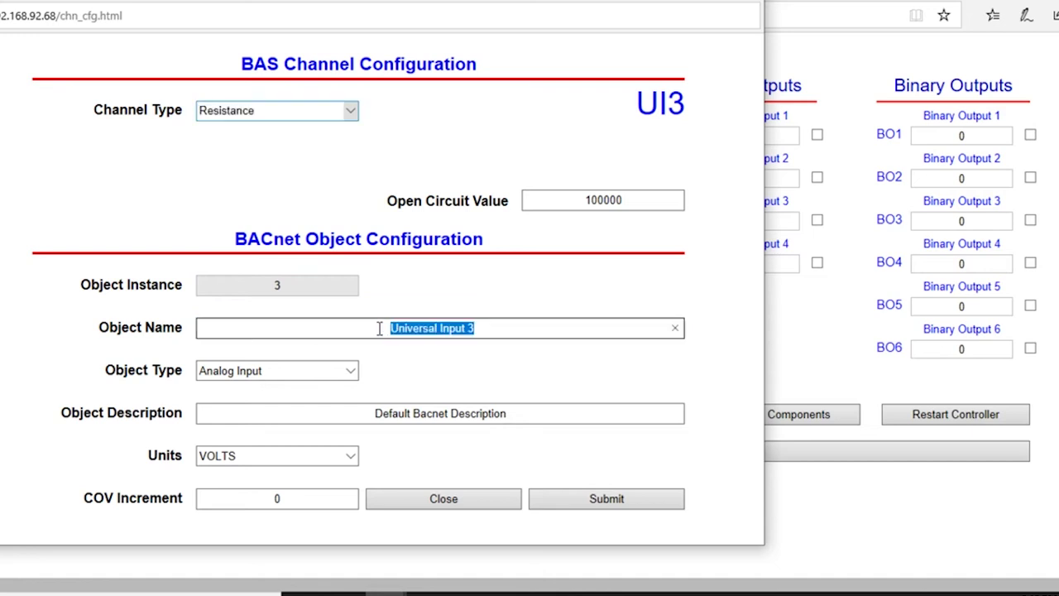
pyautogui.write('Local Zn Temp Setpoint')
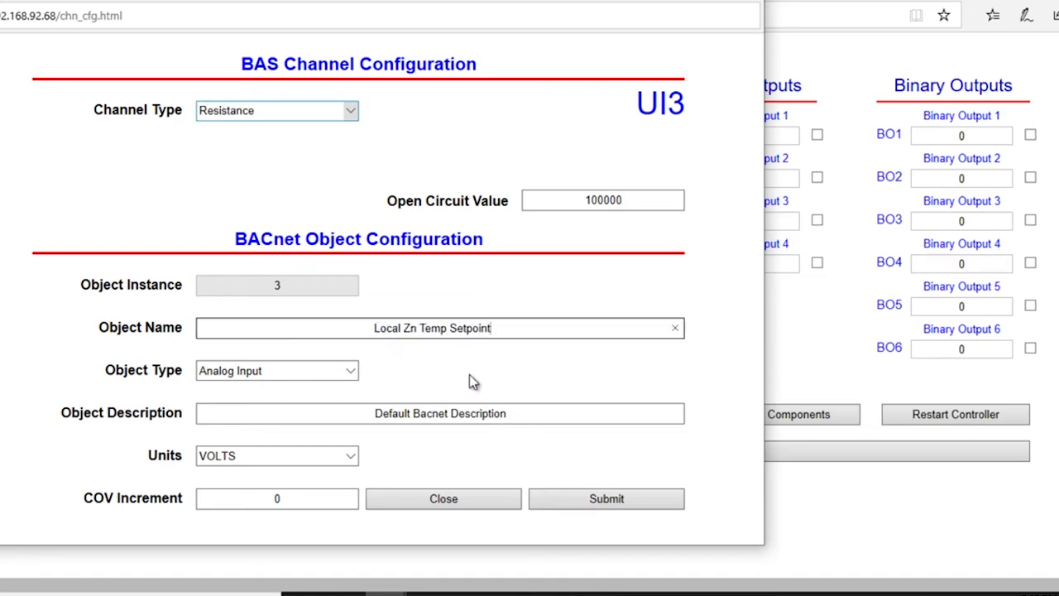
pyautogui.click(585, 500)
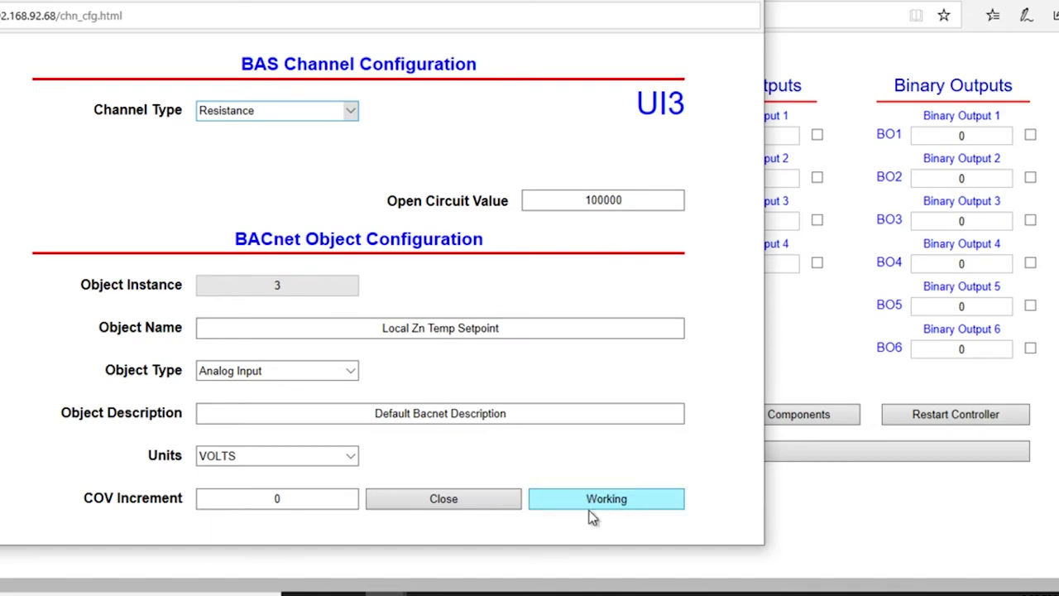
pyautogui.click(442, 503)
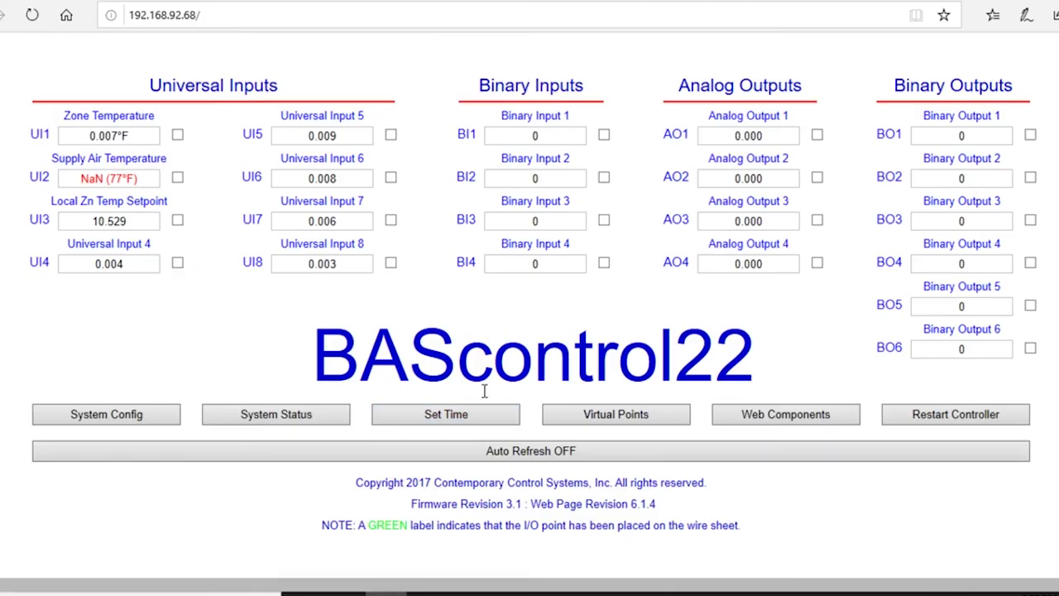
# Describe web components as 'WC01 Binary Value' and 'WC02 Analog Value' and save.
pyautogui.click(751, 416)
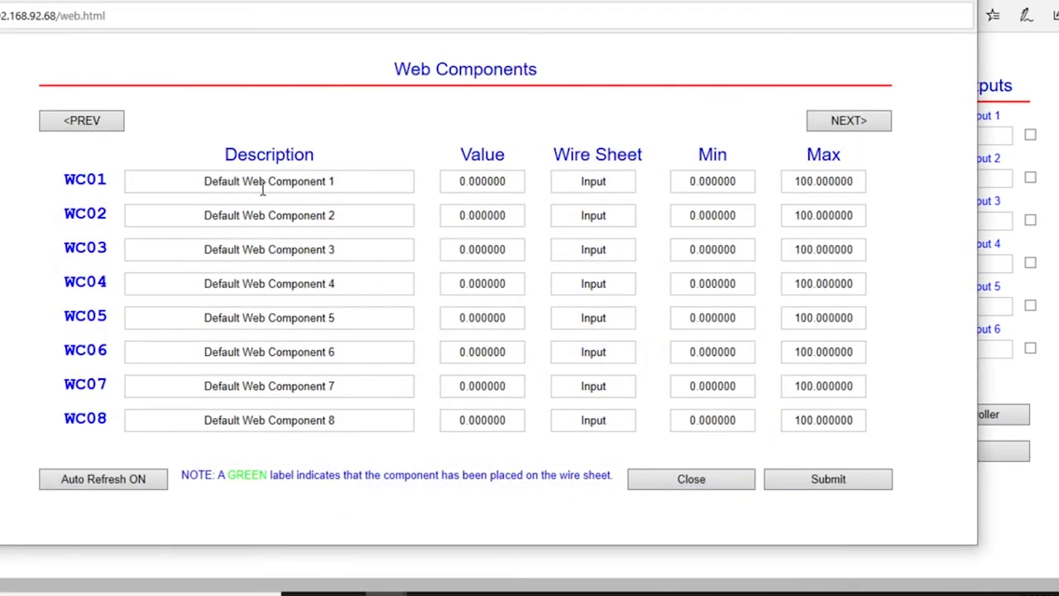
pyautogui.tripleClick(173, 189)
pyautogui.write('WC01 Binary Value')
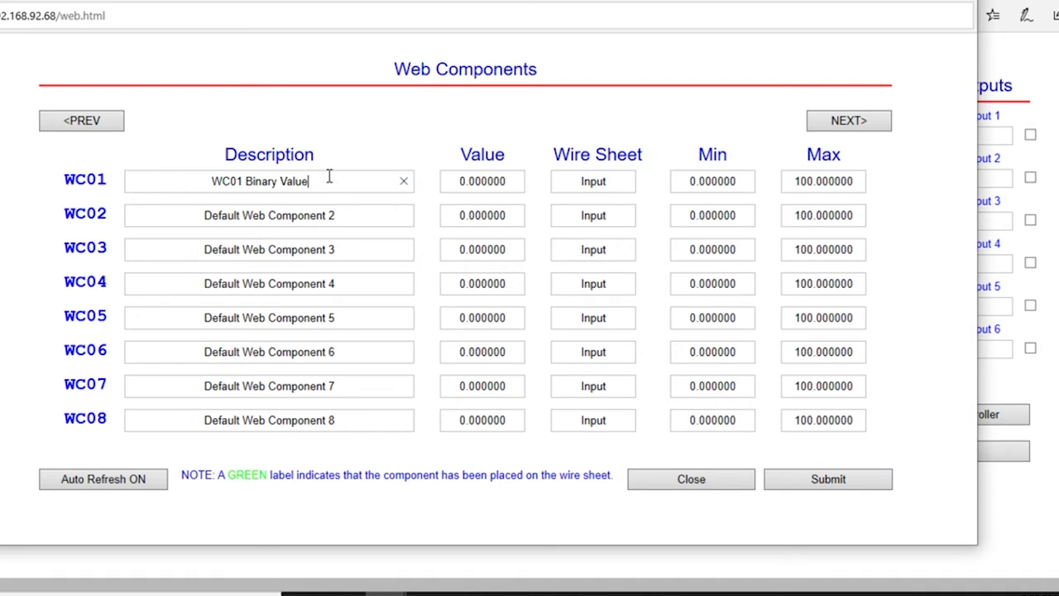
pyautogui.tripleClick(331, 218)
pyautogui.write('WC02 Analog Value')
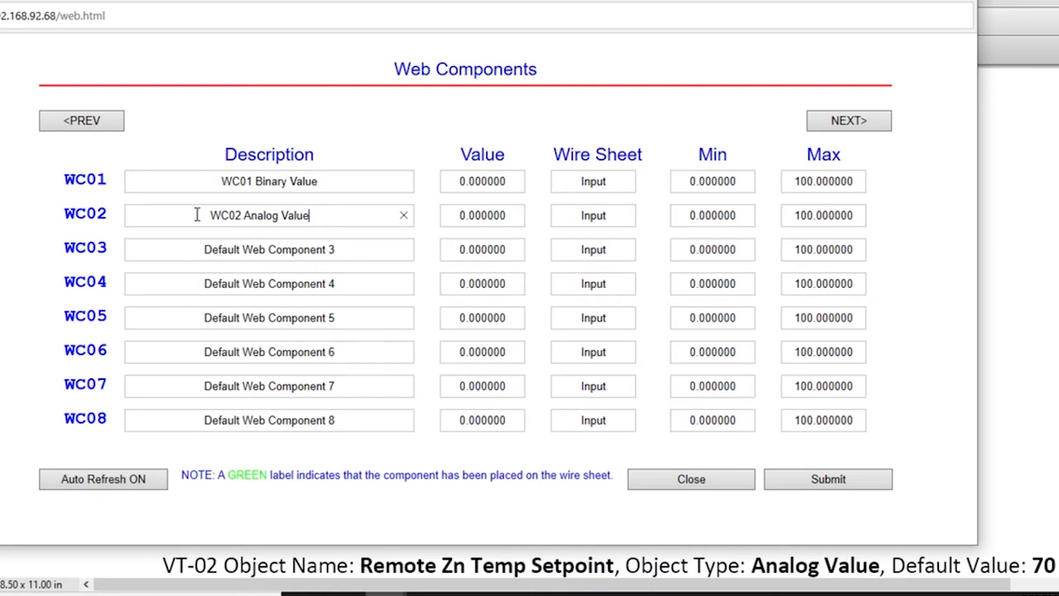
pyautogui.click(823, 478)
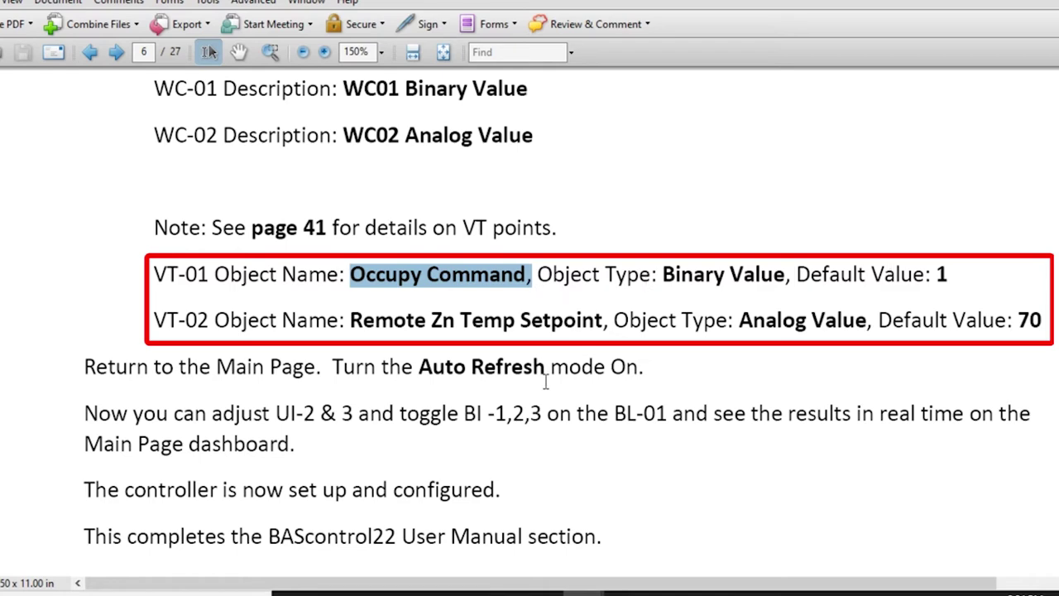
# Return from the PDF lab guide to the BAScontrol22 page in Edge.
pyautogui.click(377, 583)
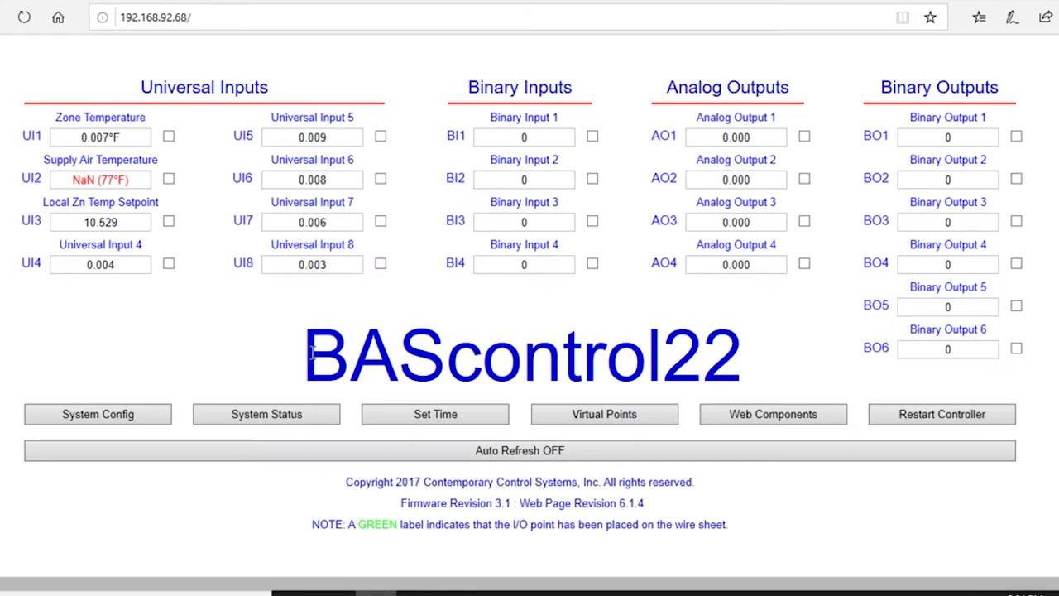
# Configure VT01 as Binary Value 'Occupy Command' with default value 1, and save.
pyautogui.click(576, 411)
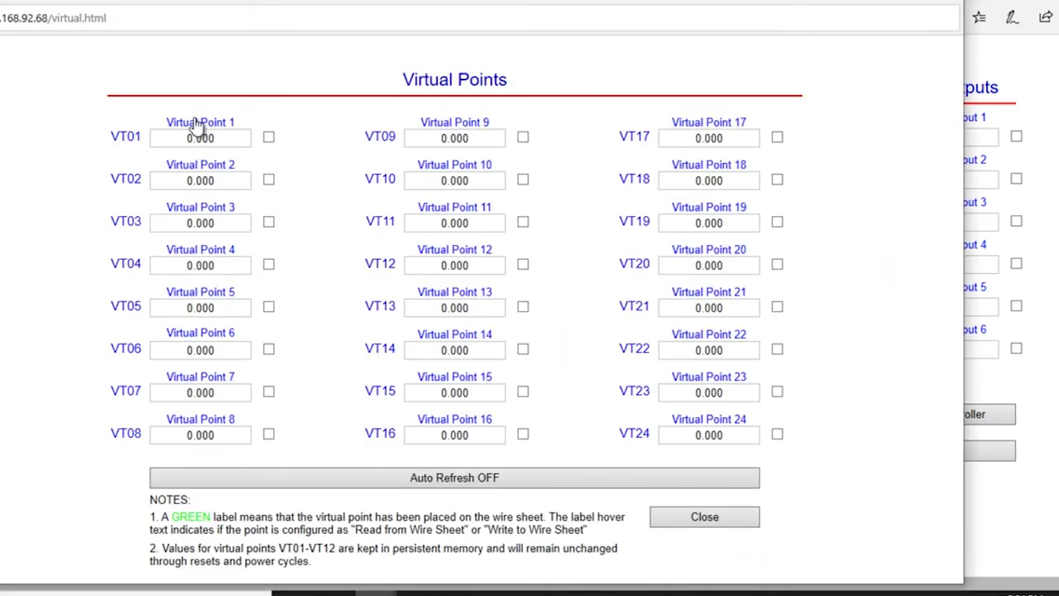
pyautogui.click(196, 124)
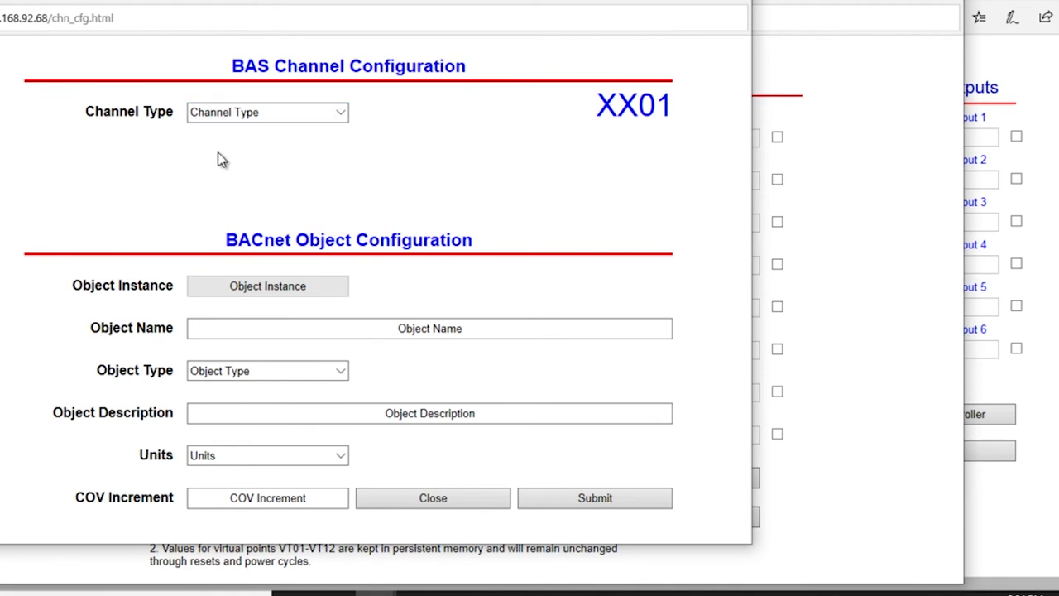
pyautogui.moveTo(486, 329); pyautogui.dragTo(379, 329)
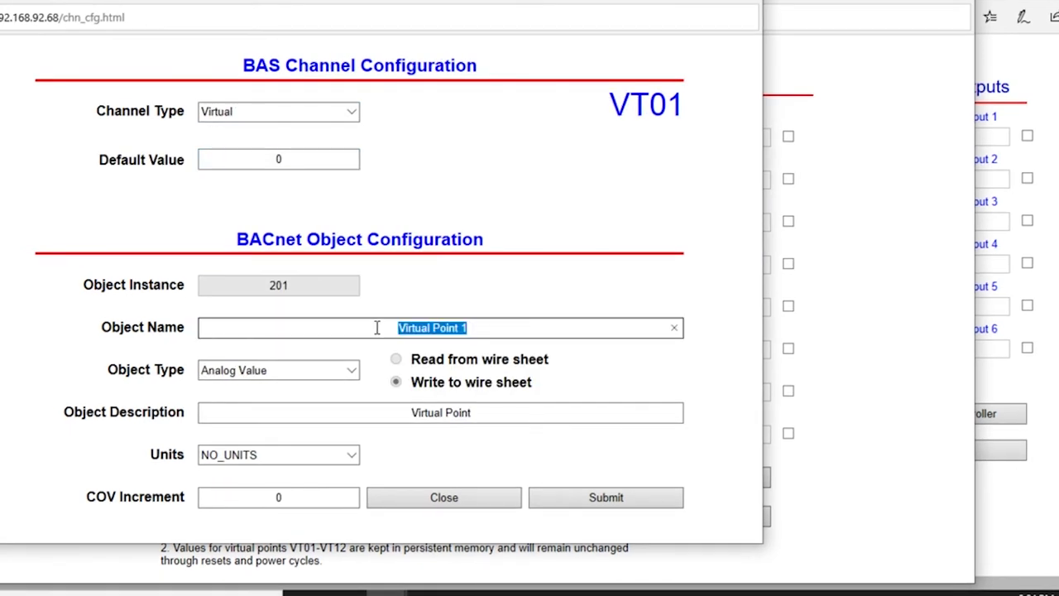
pyautogui.write('Occupy Command')
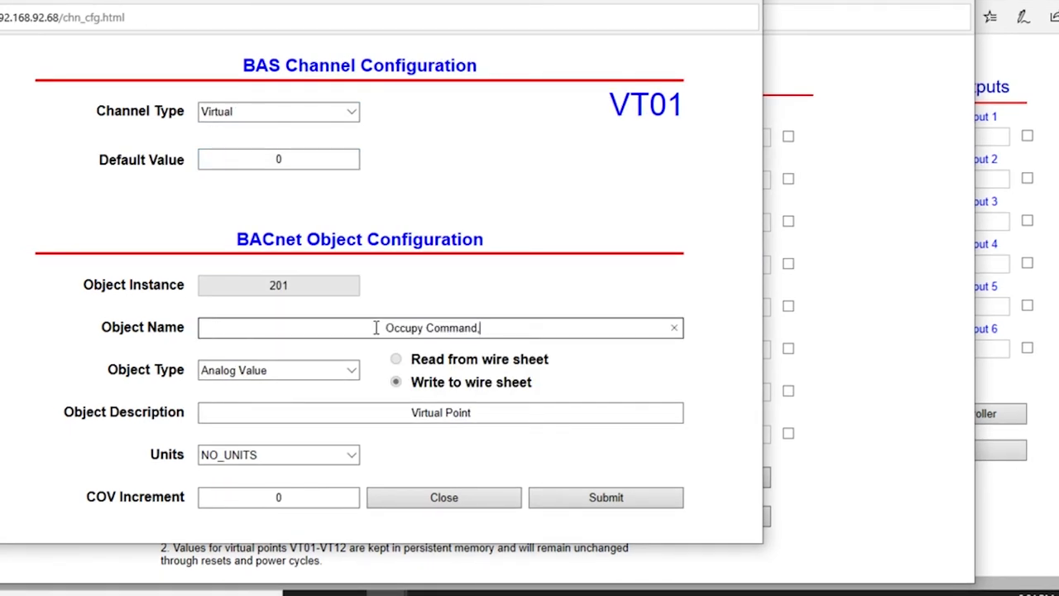
pyautogui.press('BackSpace')
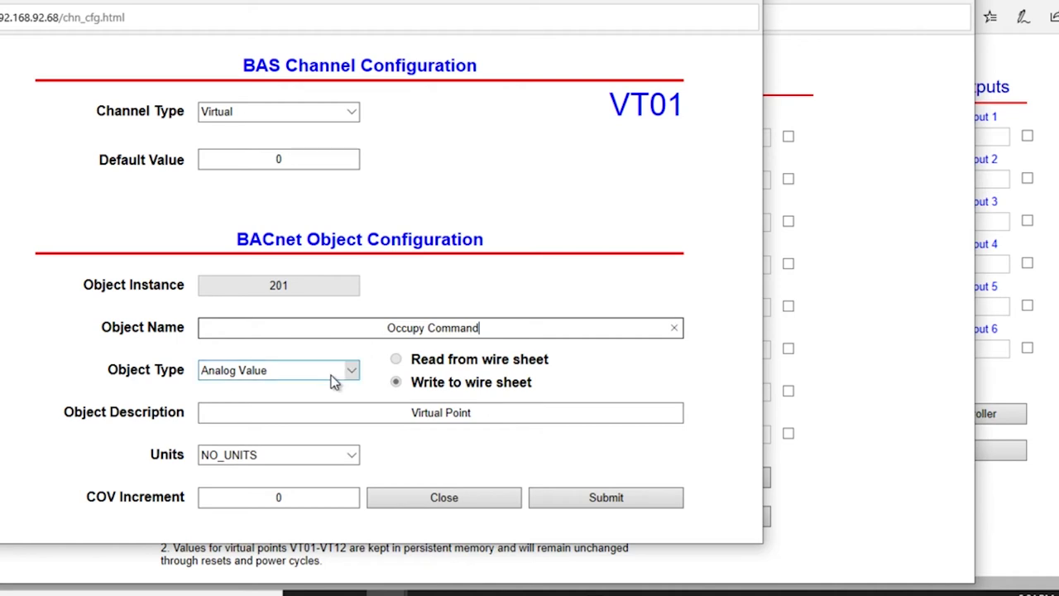
pyautogui.click(331, 374)
pyautogui.click(321, 386)
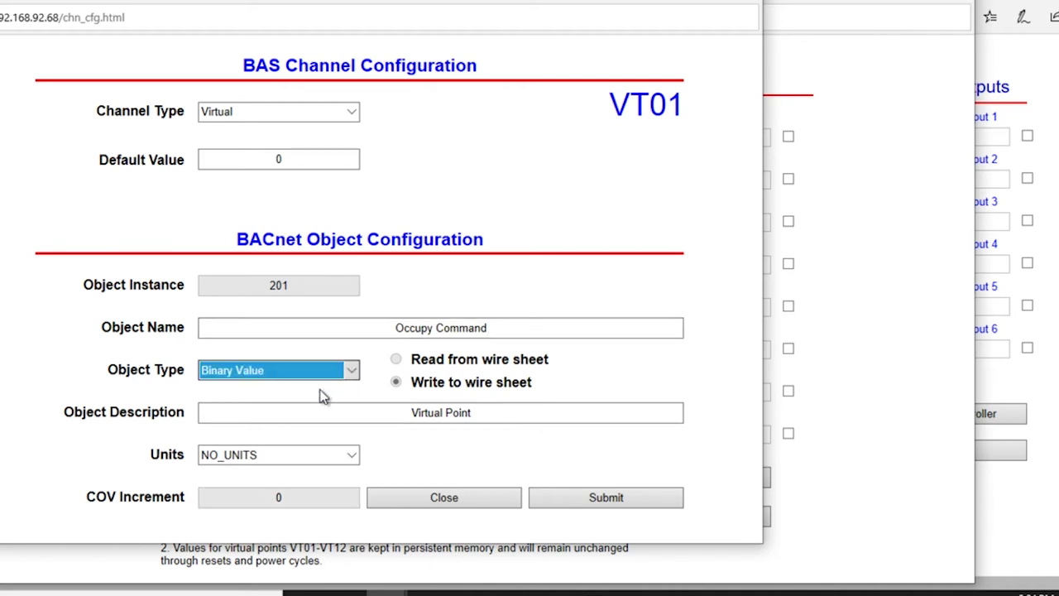
pyautogui.click(290, 157)
pyautogui.moveTo(273, 158); pyautogui.dragTo(244, 156)
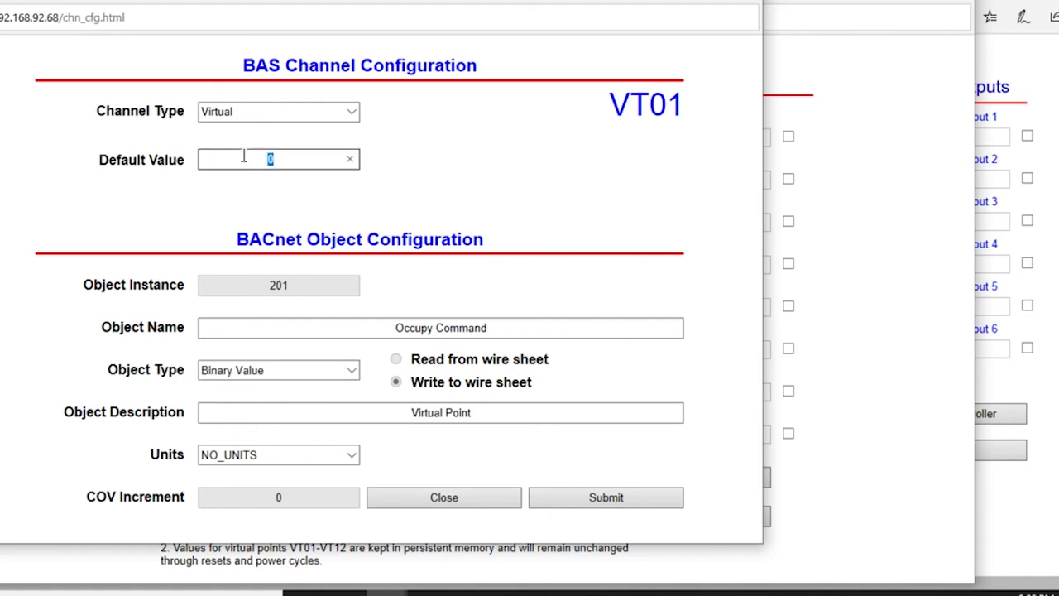
pyautogui.write('1')
pyautogui.click(536, 186)
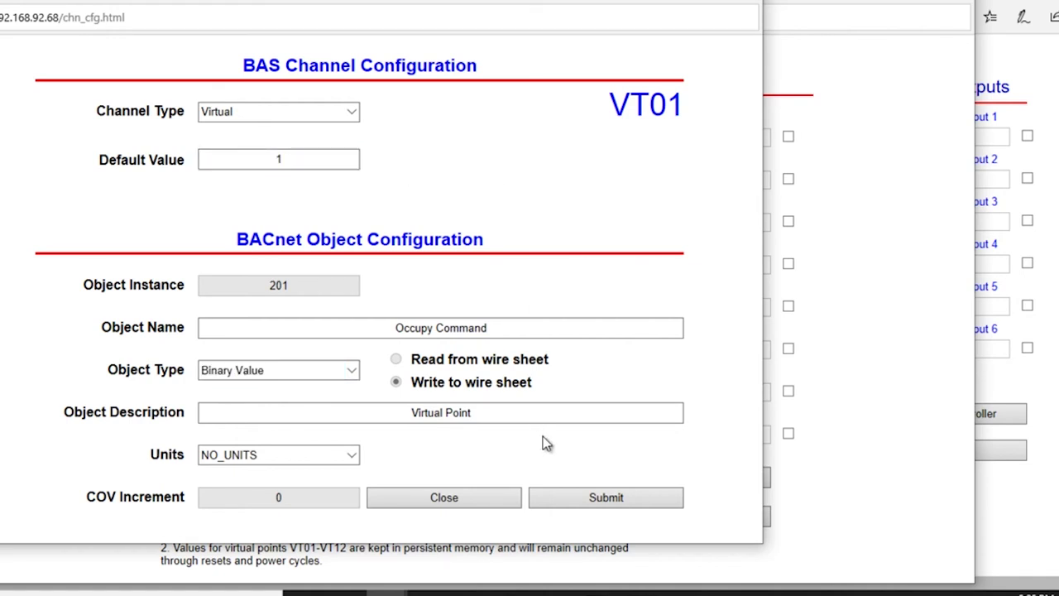
pyautogui.click(605, 501)
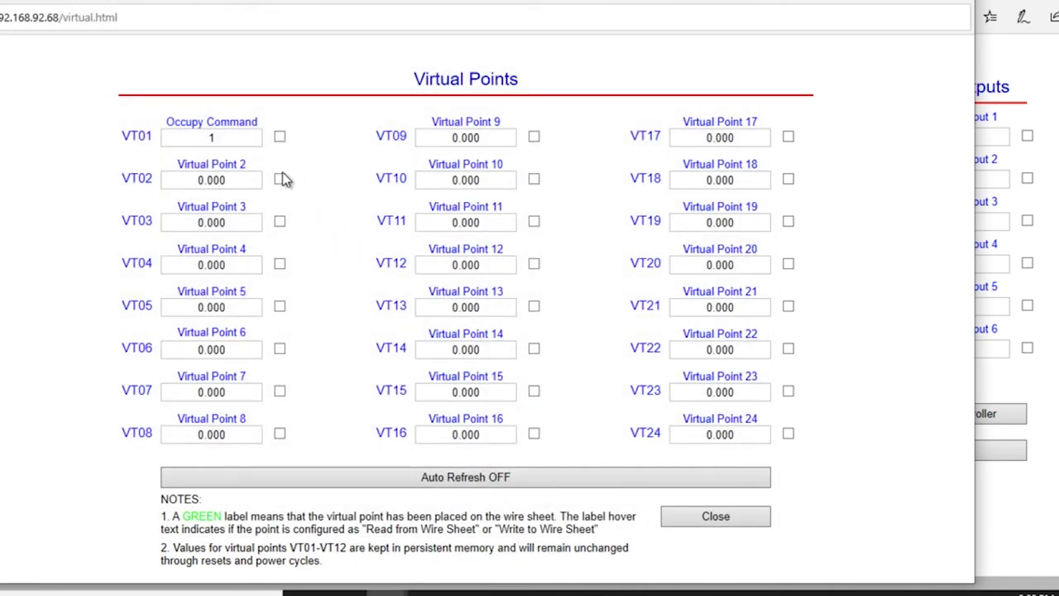
# Rename VT02 to 'Remote Zn Temp Setpoint' with default value 70, and save.
pyautogui.click(239, 163)
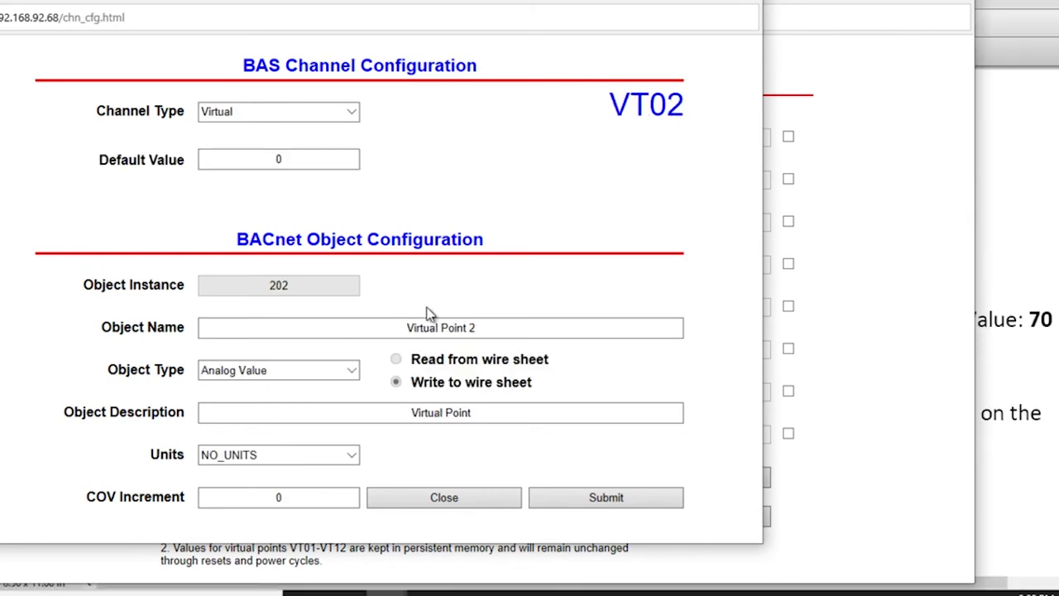
pyautogui.moveTo(491, 325); pyautogui.dragTo(378, 325)
pyautogui.write('Remote Zn Temp Setpoint,')
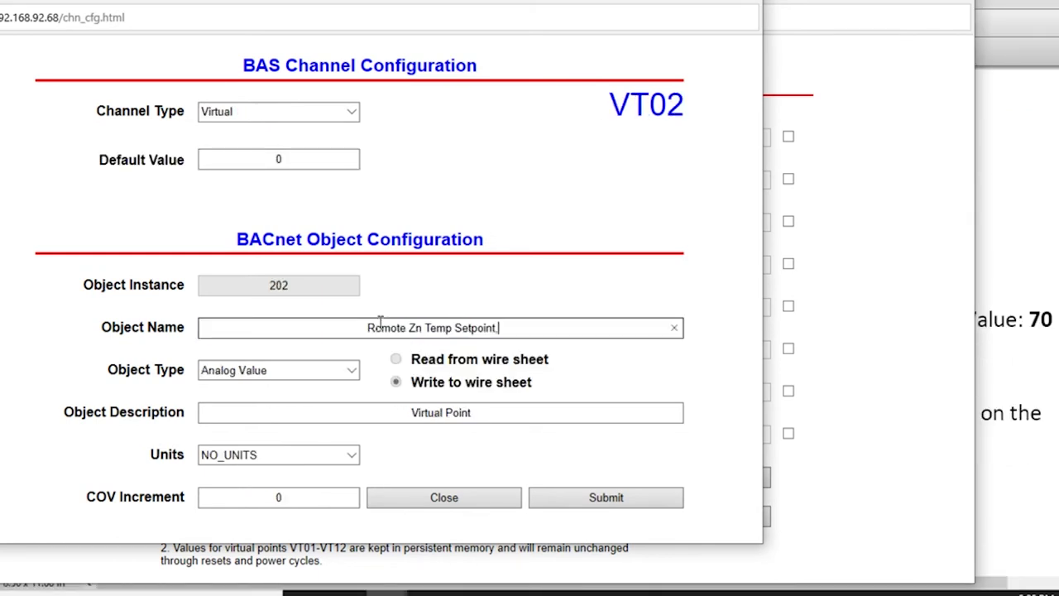
pyautogui.press('BackSpace')
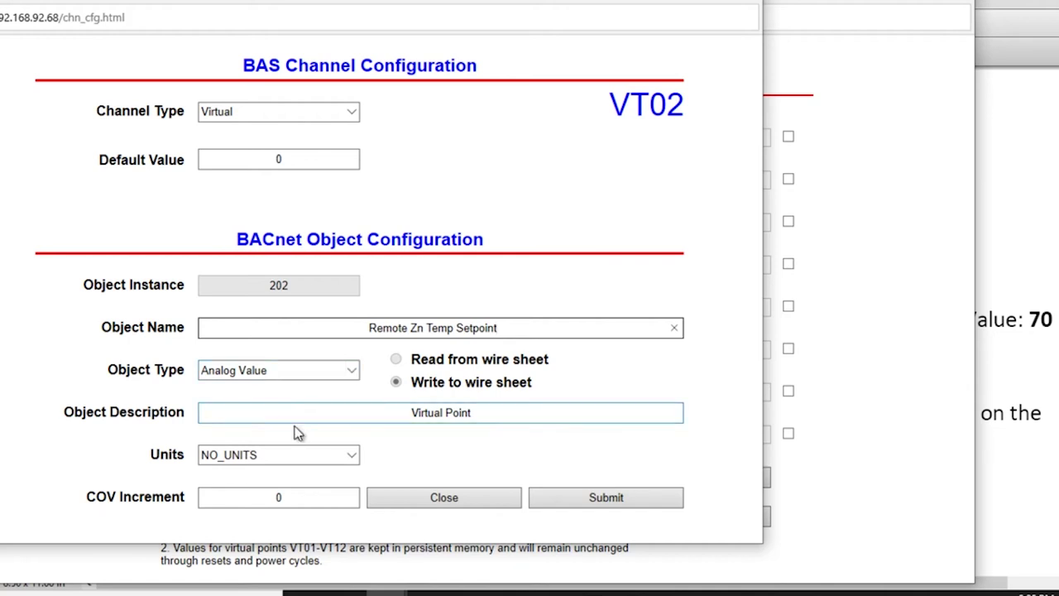
pyautogui.doubleClick(255, 156)
pyautogui.write('70')
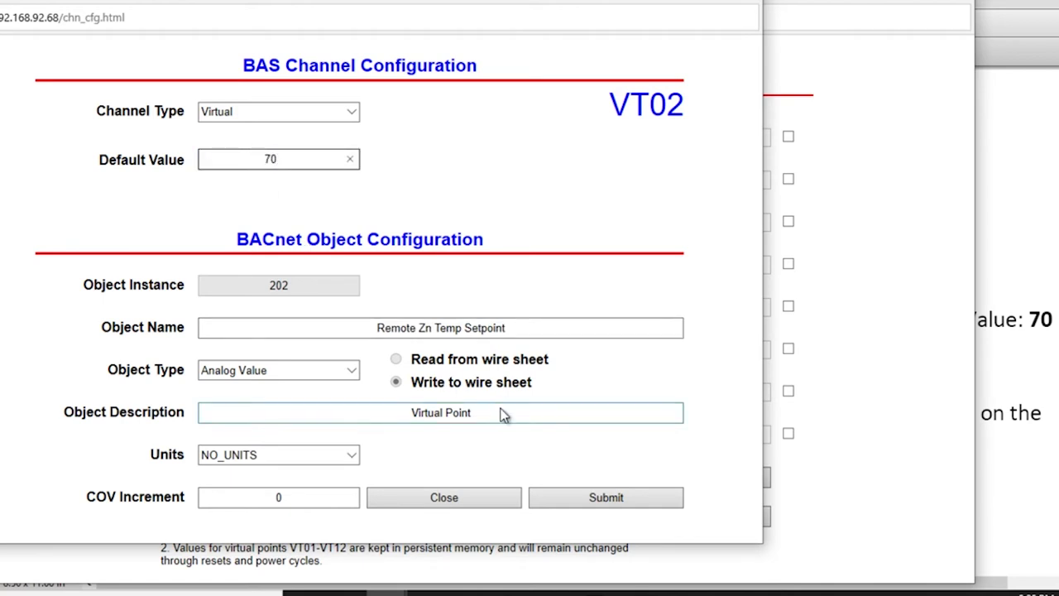
pyautogui.click(608, 499)
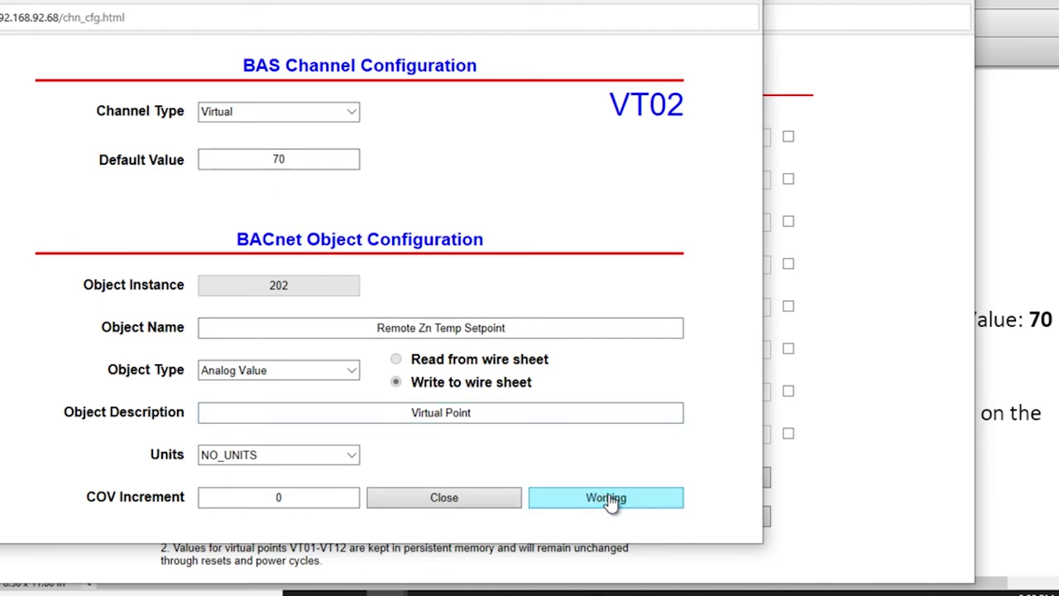
pyautogui.click(478, 500)
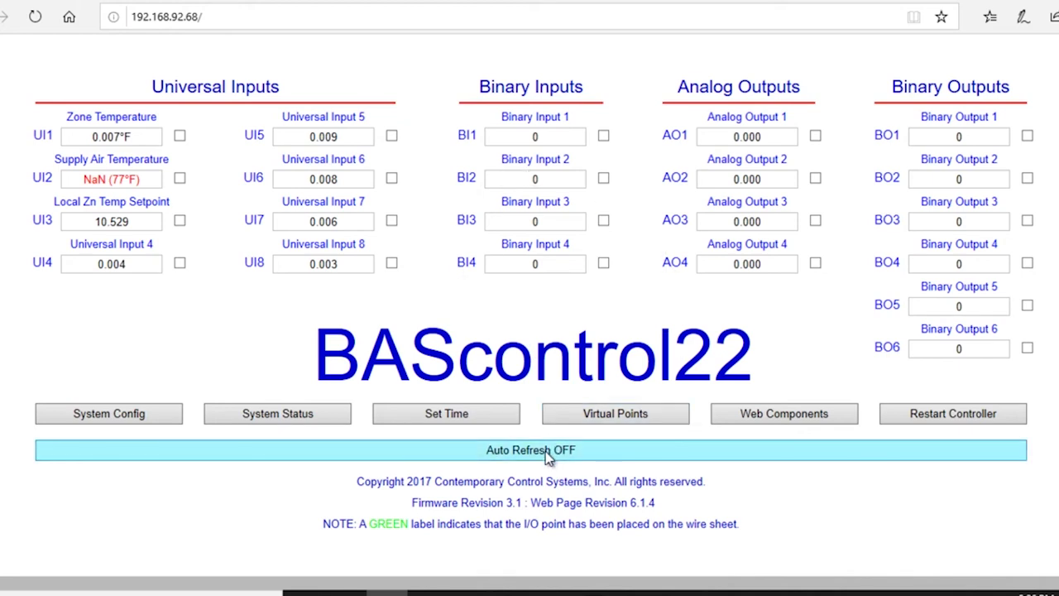
# Switch Auto Refresh on so the main page shows live values.
pyautogui.click(545, 451)
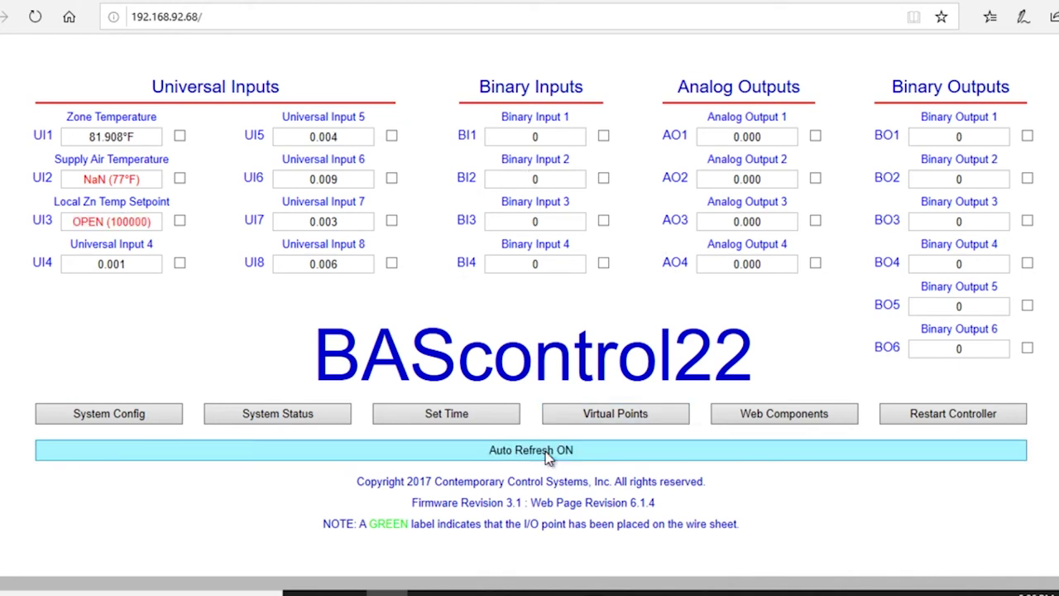